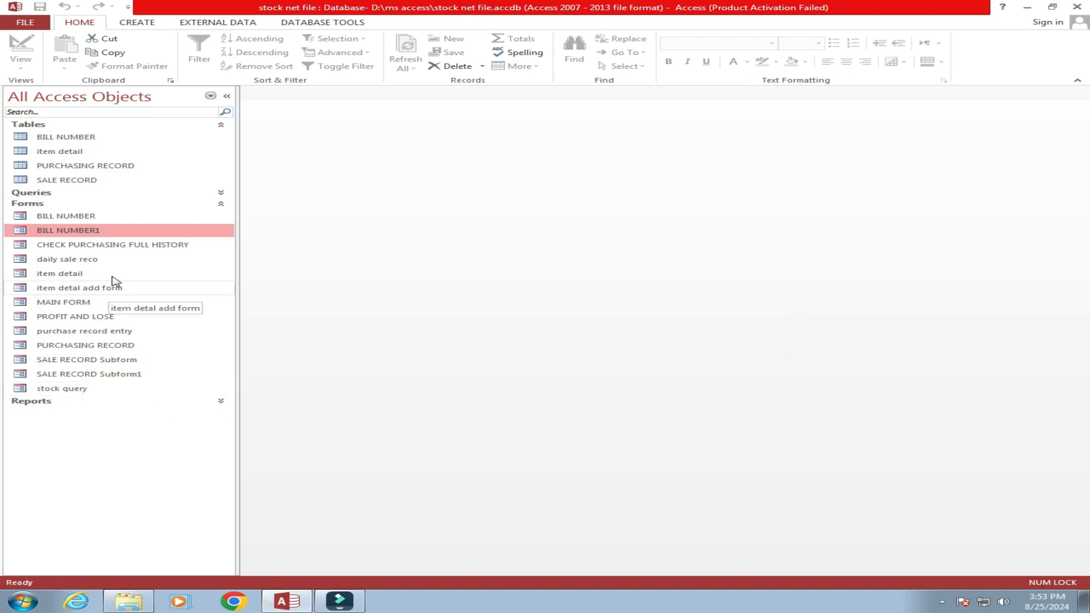
Examine the stock query new query's design and its datasheet results, including the stock expression, and close it.
click(66, 194)
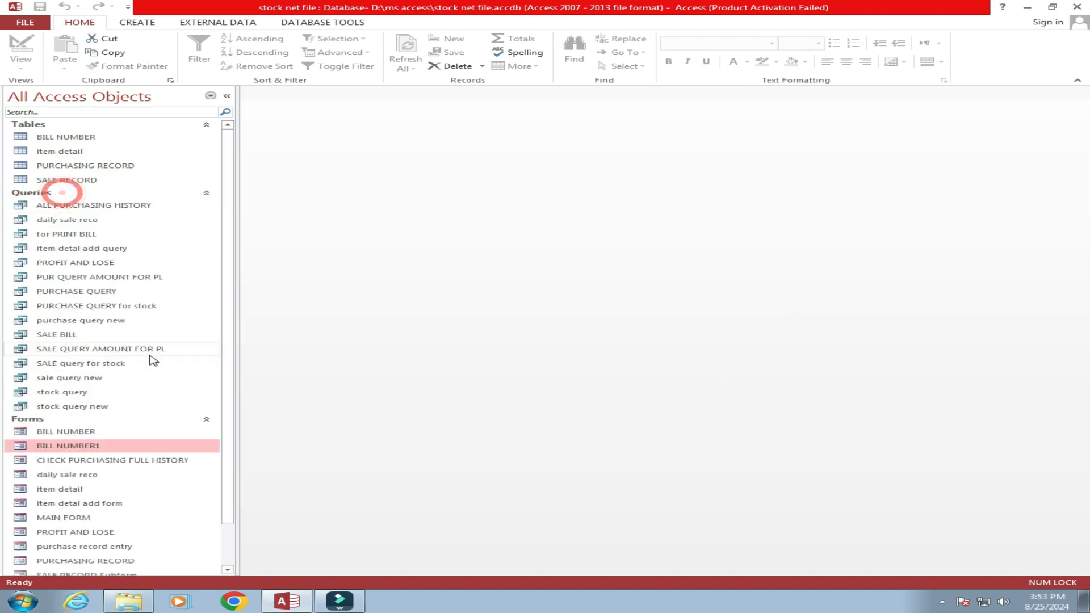
right_click(83, 408)
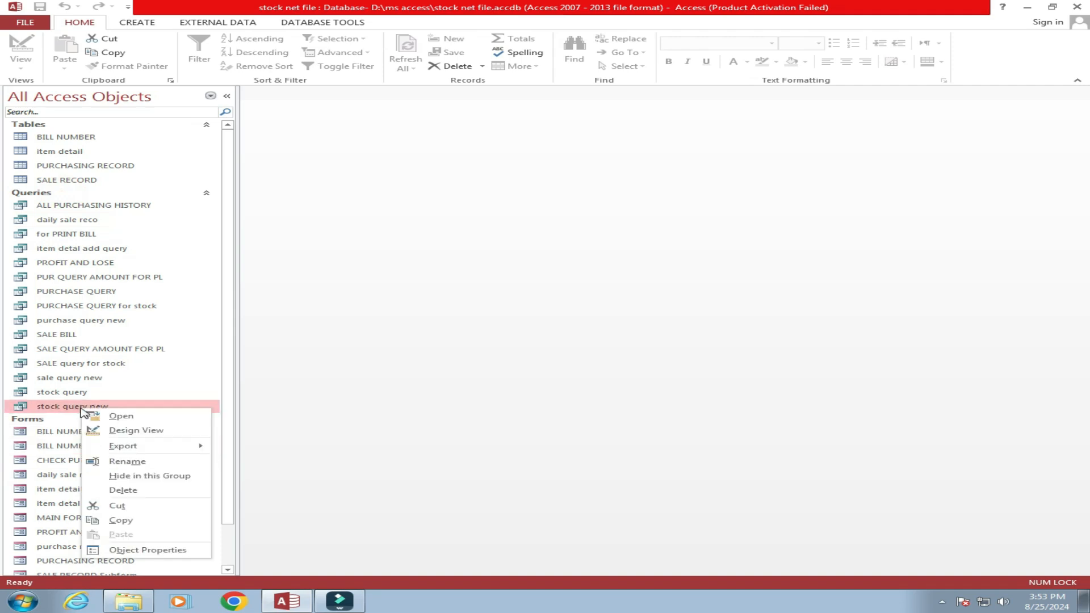
click(138, 432)
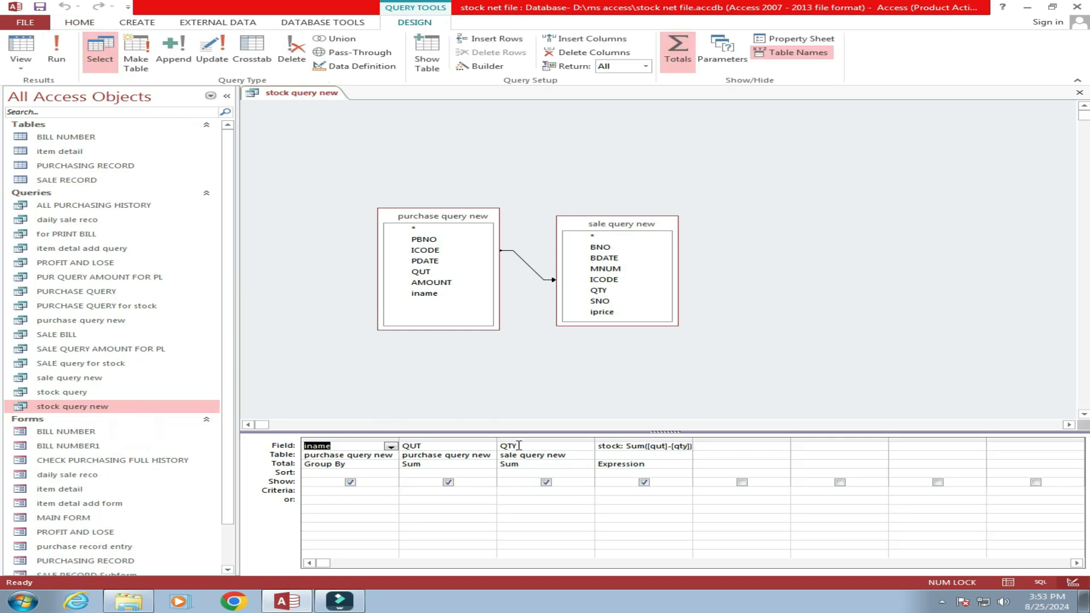
click(53, 51)
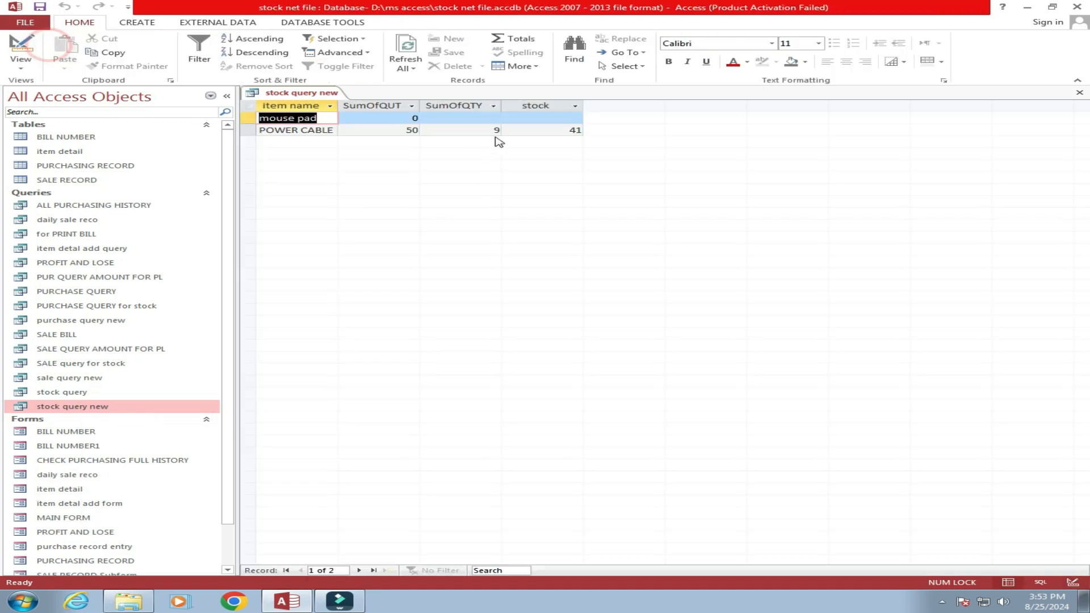
right_click(311, 94)
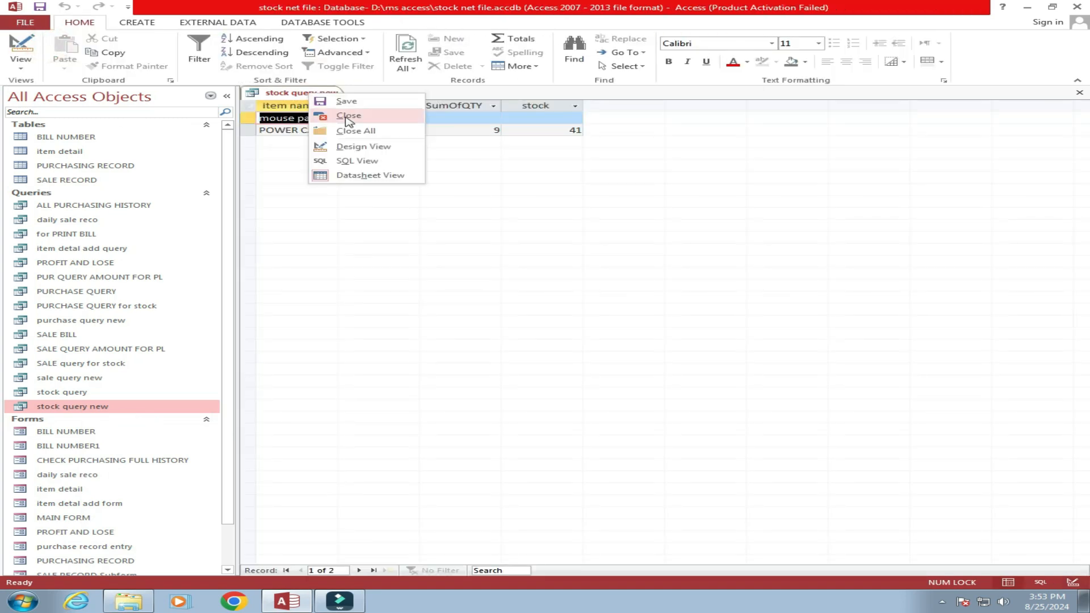
click(359, 147)
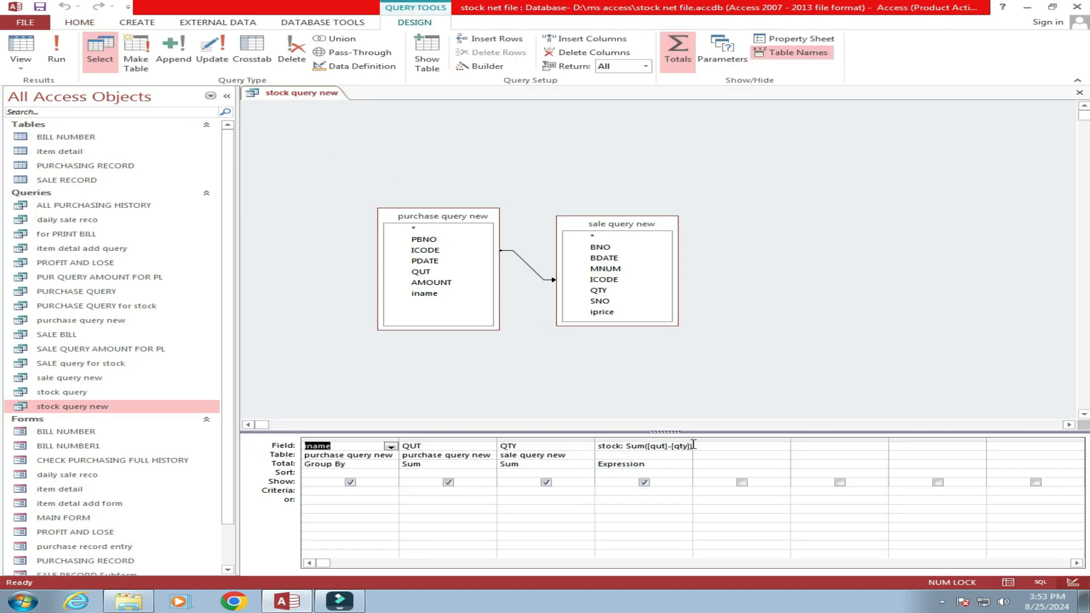
drag(693, 439, 713, 438)
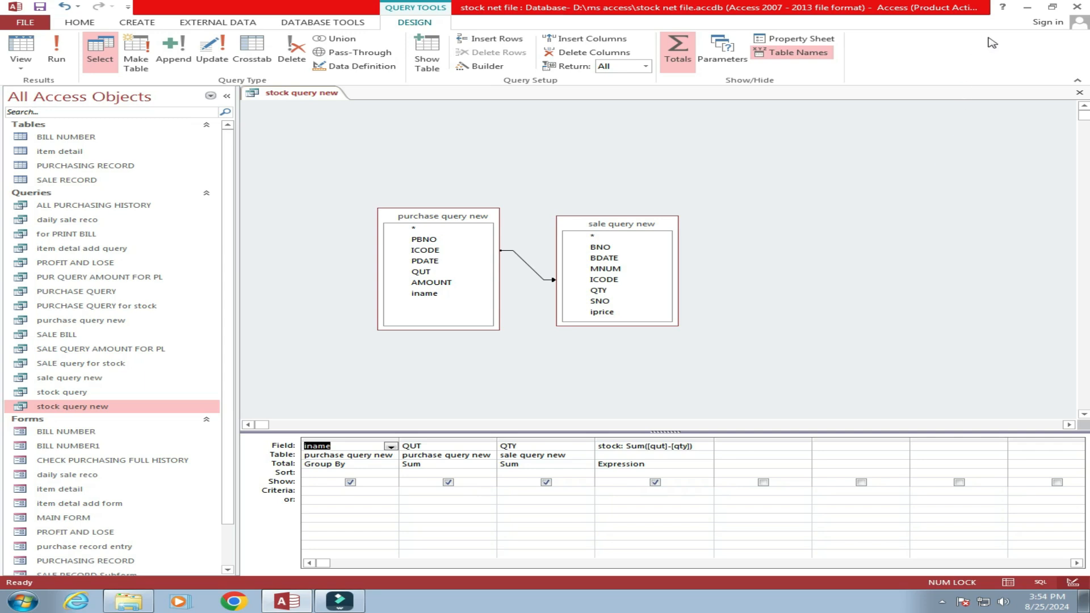
click(1079, 93)
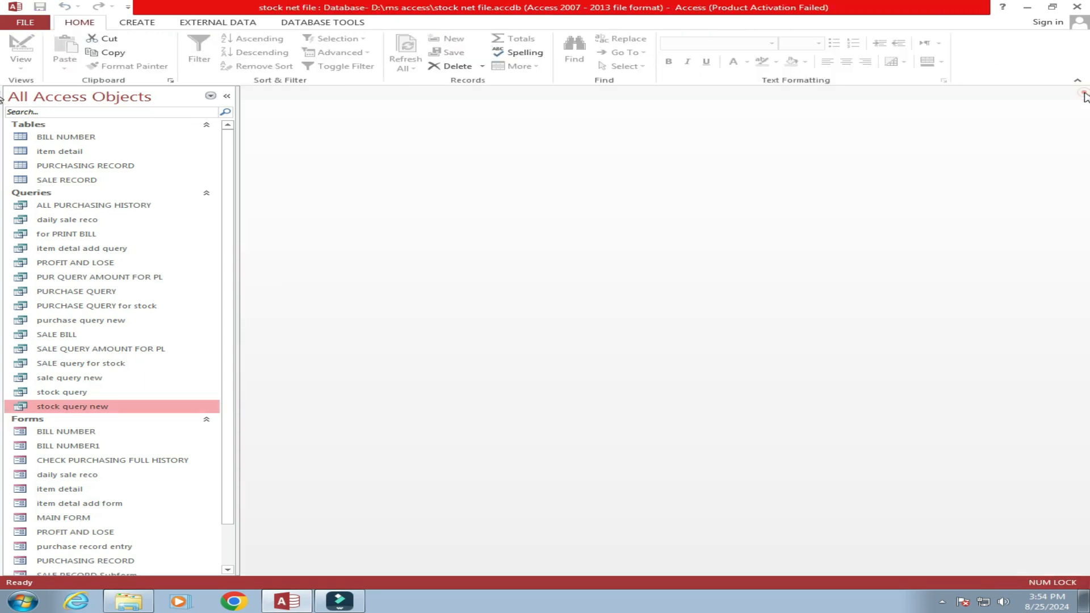
Create a tabular form with the Form Wizard from all fields of stock query new, keeping the suggested title.
click(139, 23)
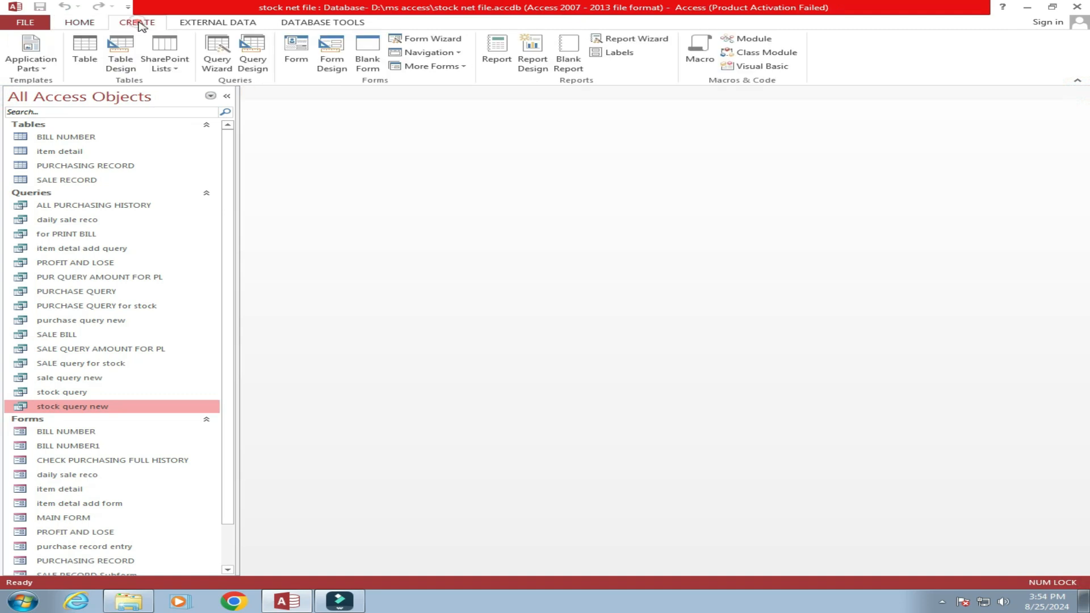
click(430, 38)
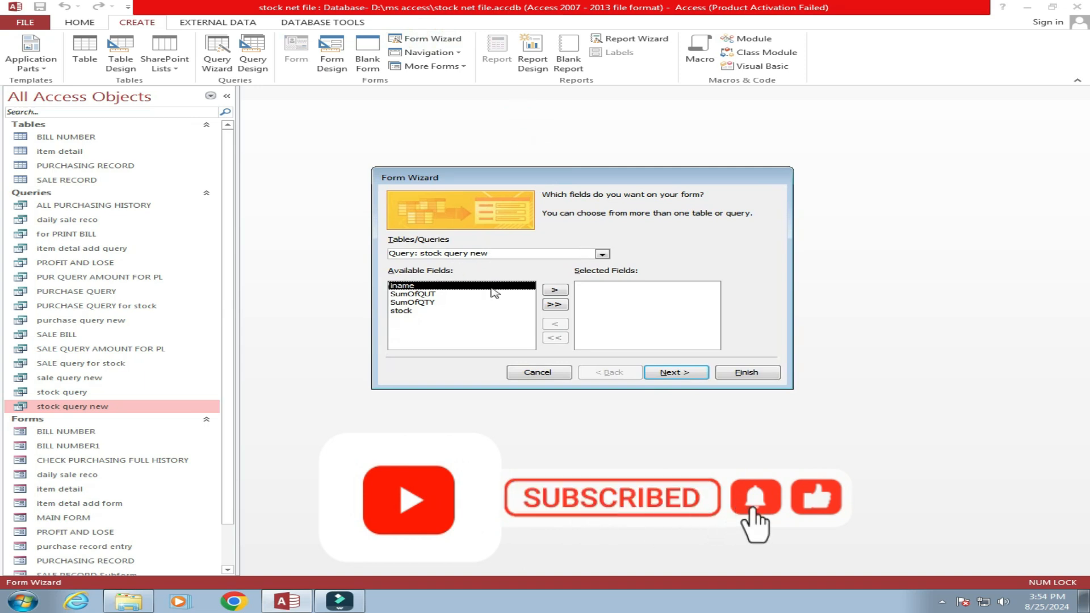
click(555, 306)
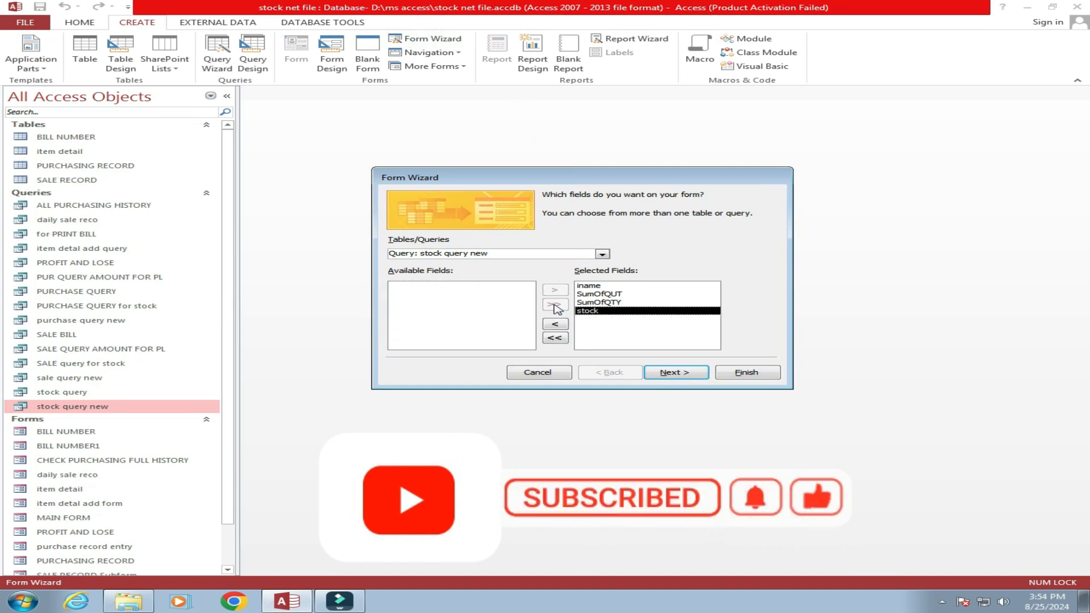
click(675, 374)
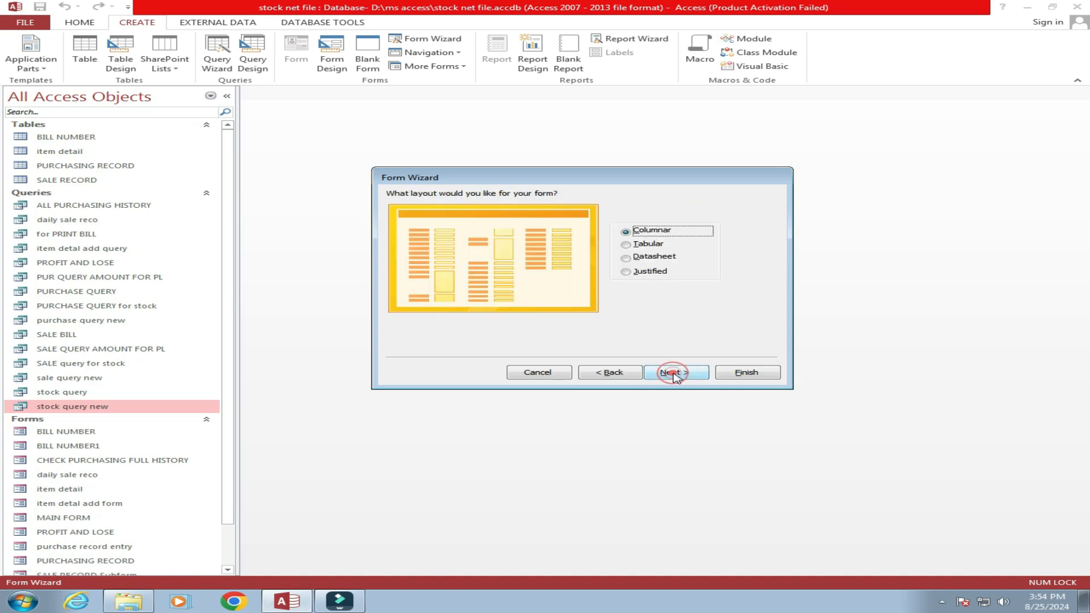
click(648, 243)
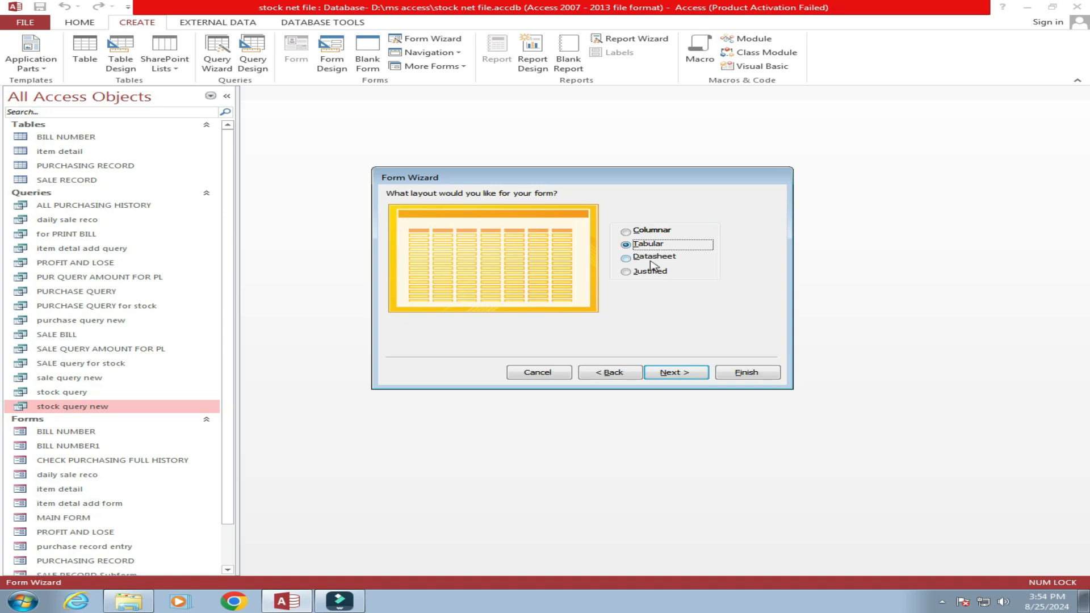
click(669, 372)
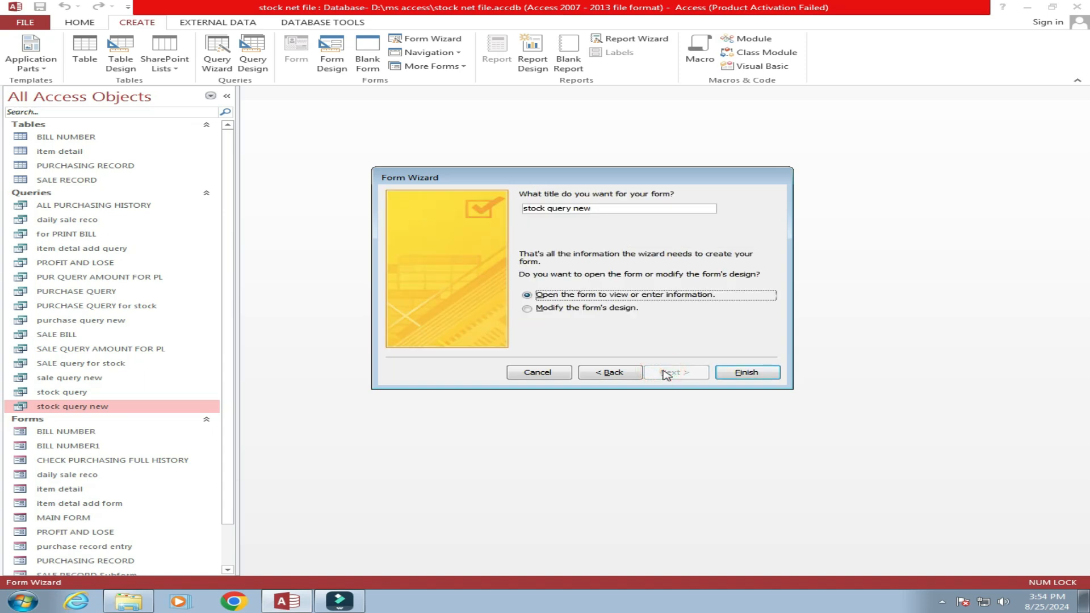
click(743, 373)
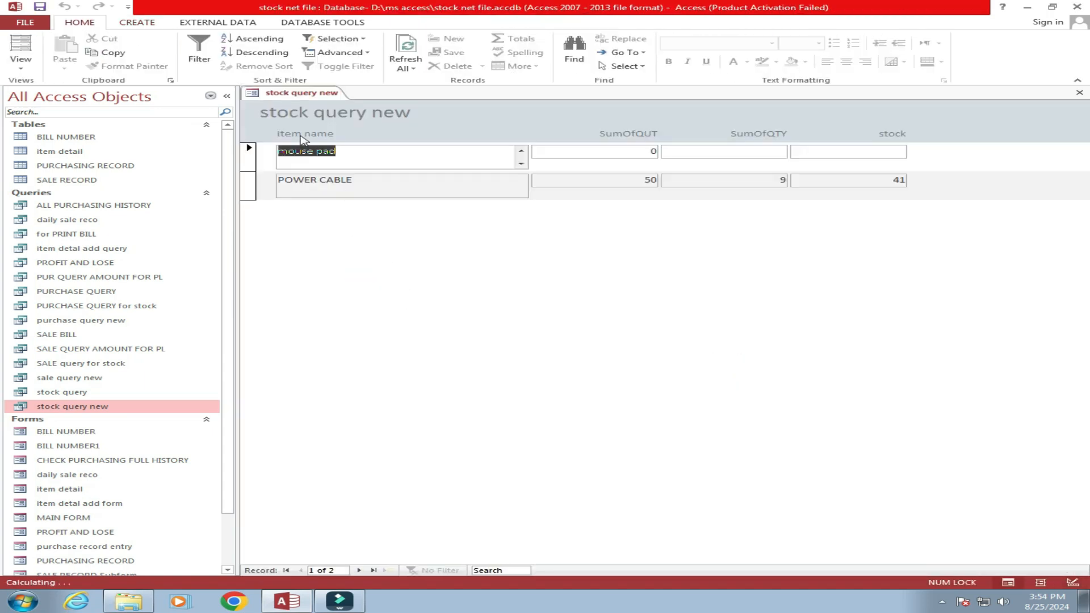
Collapse the Navigation Pane and show the new form in Design View with the Field List closed.
click(226, 96)
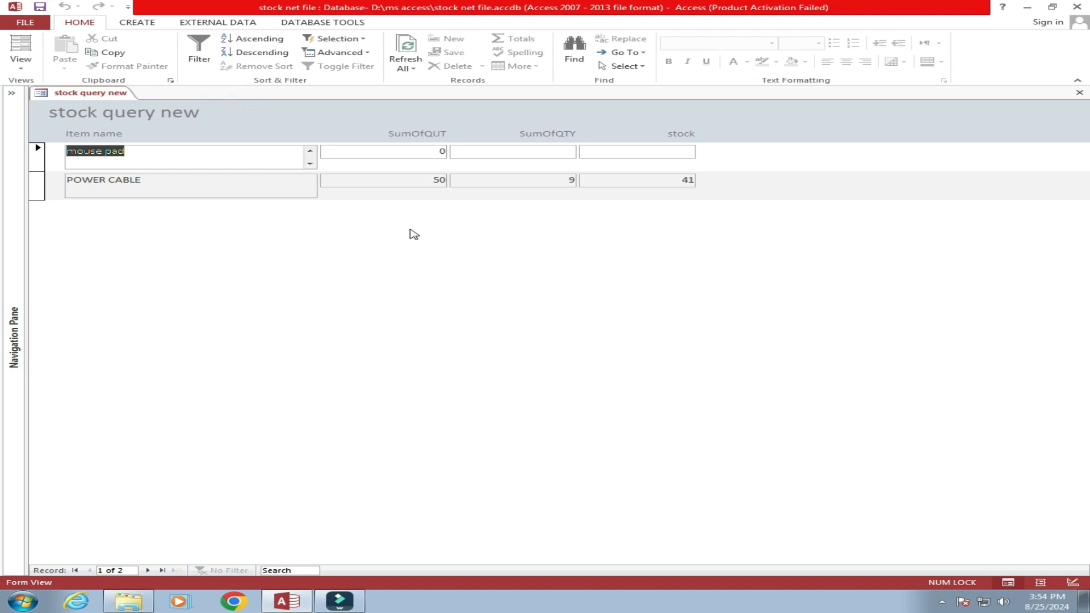
right_click(114, 97)
click(165, 178)
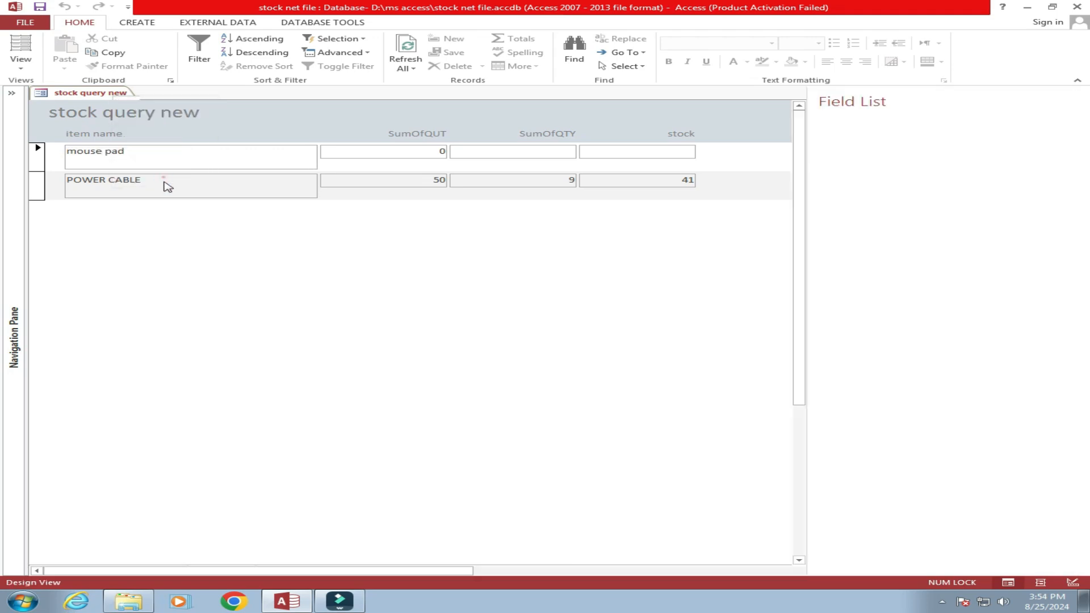
click(536, 384)
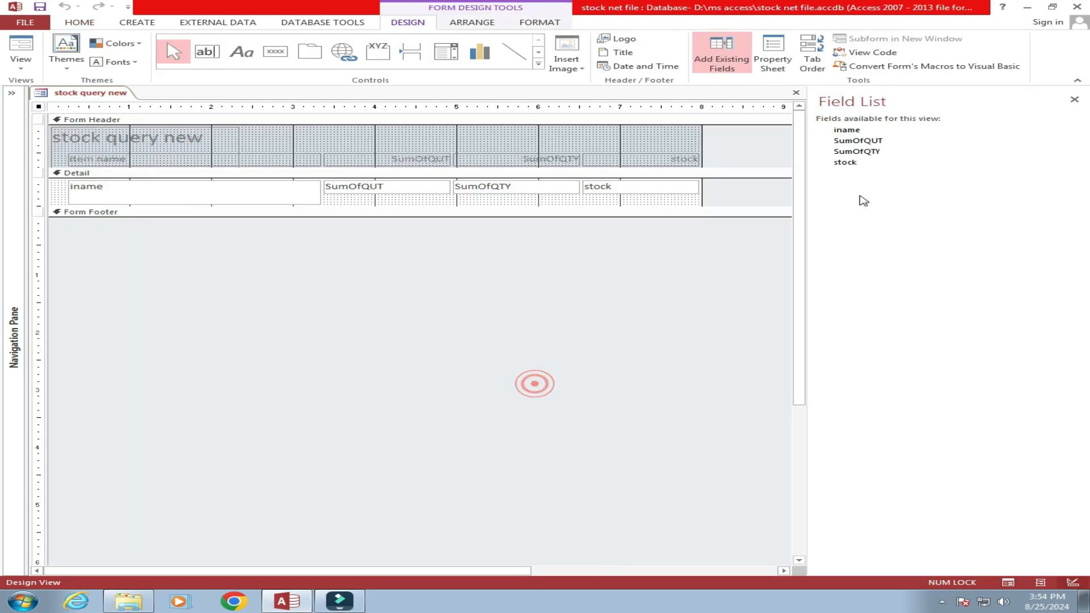
click(1075, 101)
Move the form's title label to the middle of the header, above the field columns.
click(187, 143)
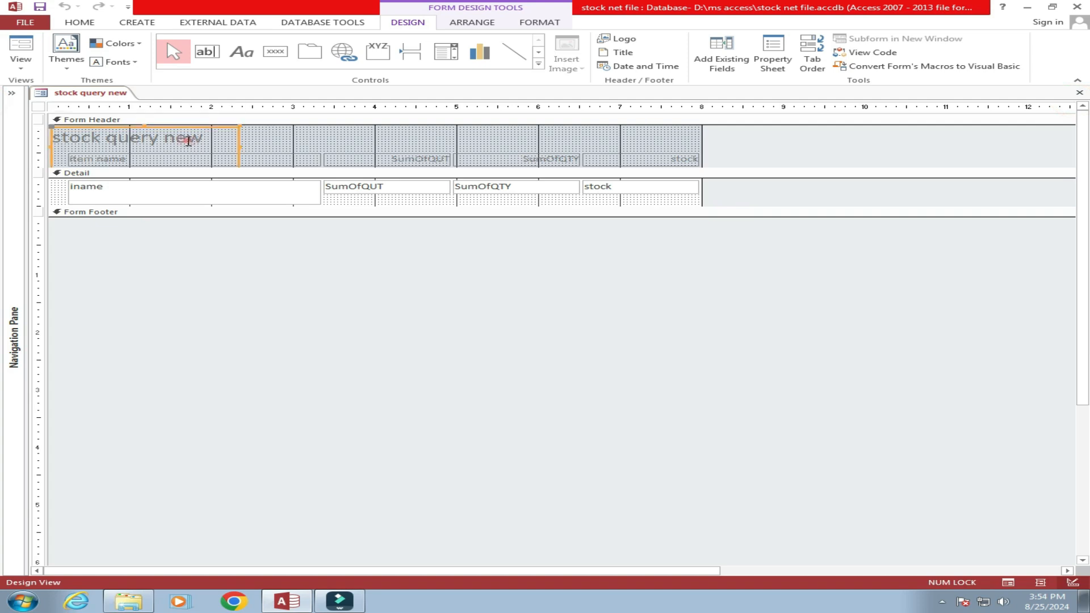
drag(145, 126, 342, 142)
click(293, 234)
Narrow the item name, SumOfQUT, SumOfQTY and stock columns with their labels and place them side by side without gaps.
drag(163, 255, 153, 159)
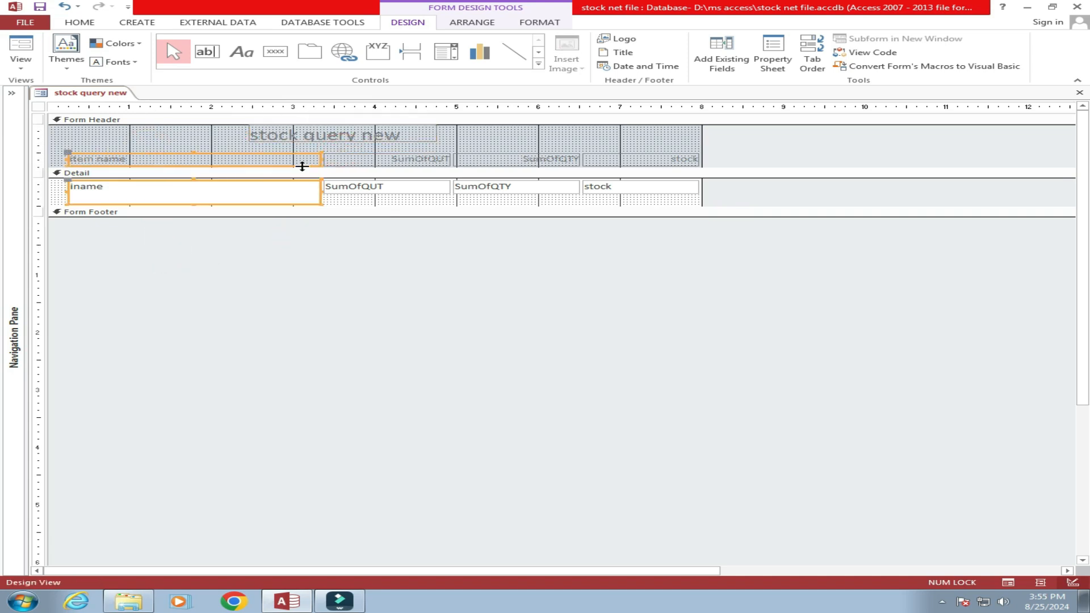
drag(320, 159, 211, 163)
drag(390, 262, 298, 165)
drag(537, 271, 402, 163)
drag(597, 258, 599, 161)
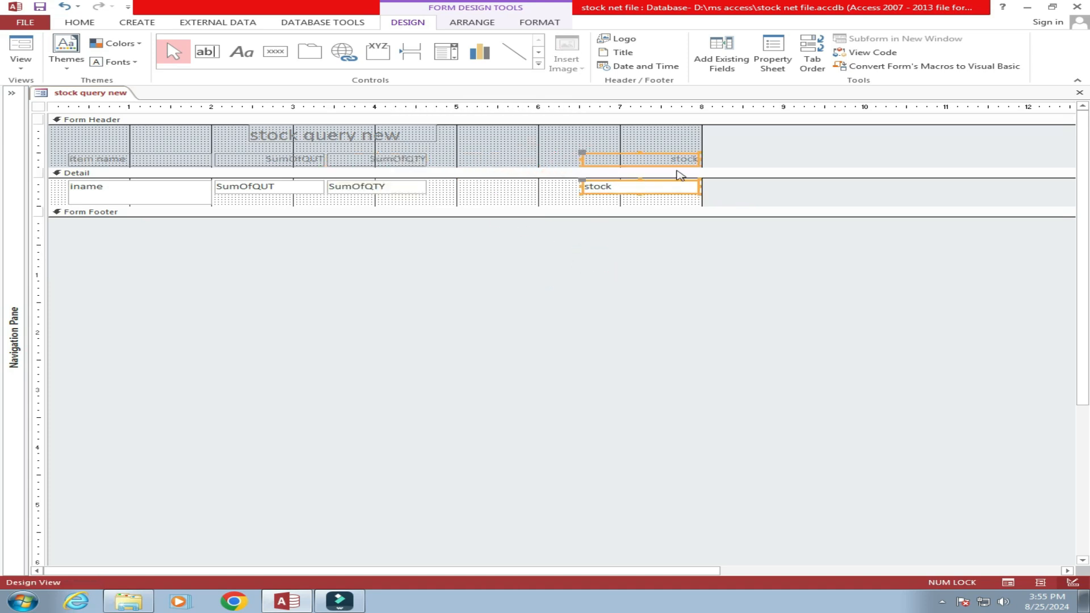
drag(697, 159, 492, 178)
Size all four Detail text boxes to the shortest one and reduce the Detail section's height to fit them.
drag(543, 297, 97, 190)
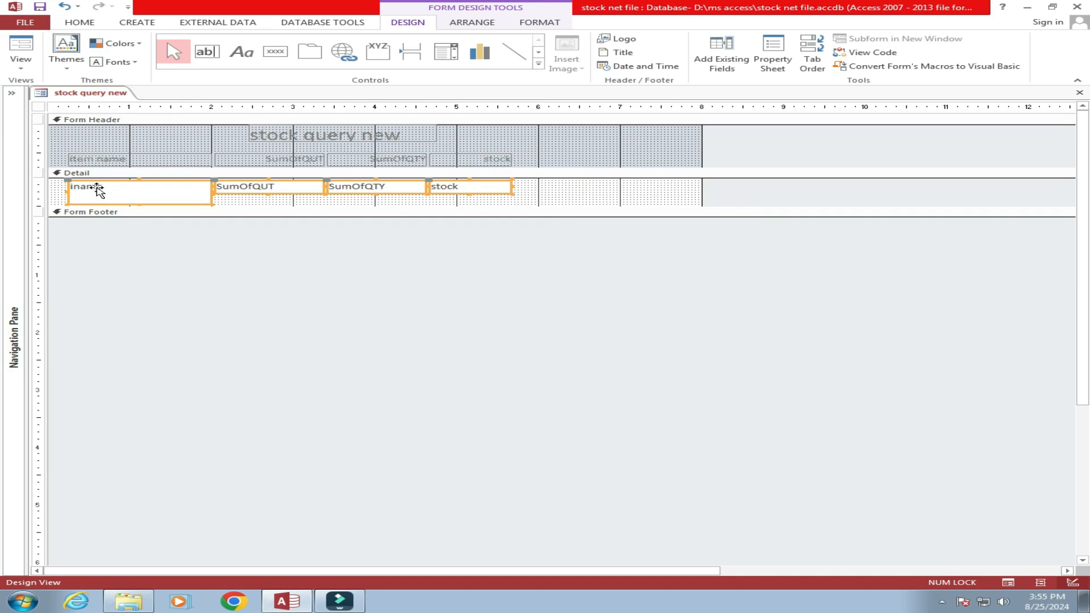
click(471, 22)
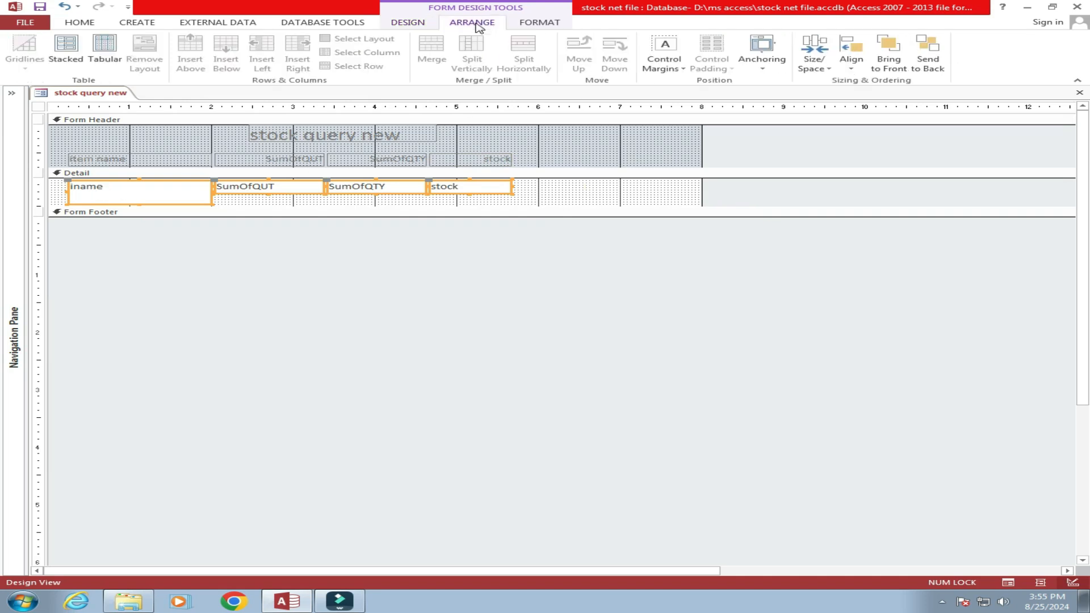
click(809, 62)
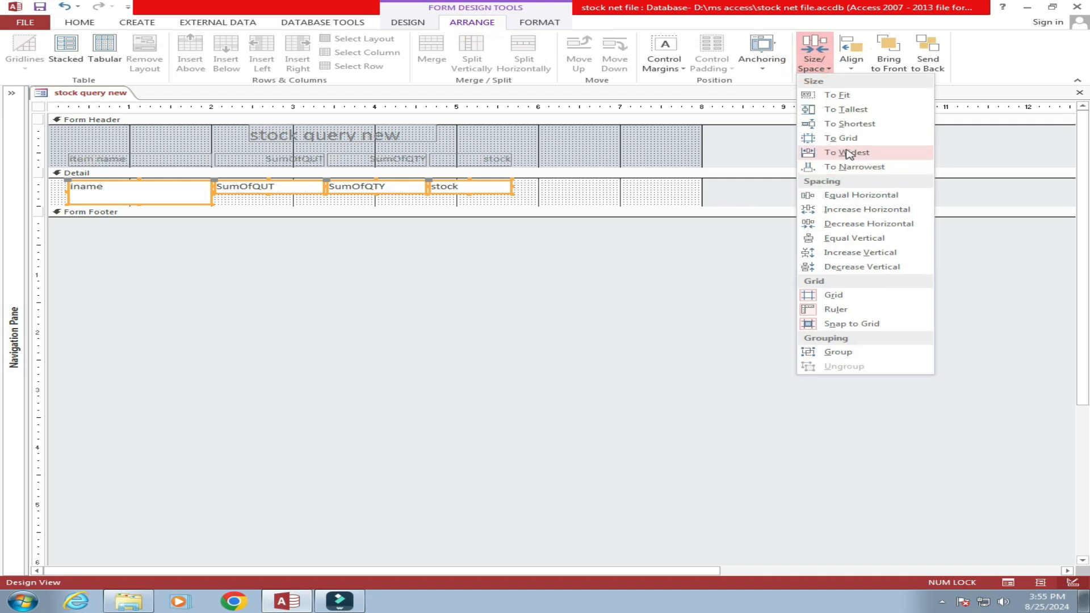
click(845, 123)
click(441, 262)
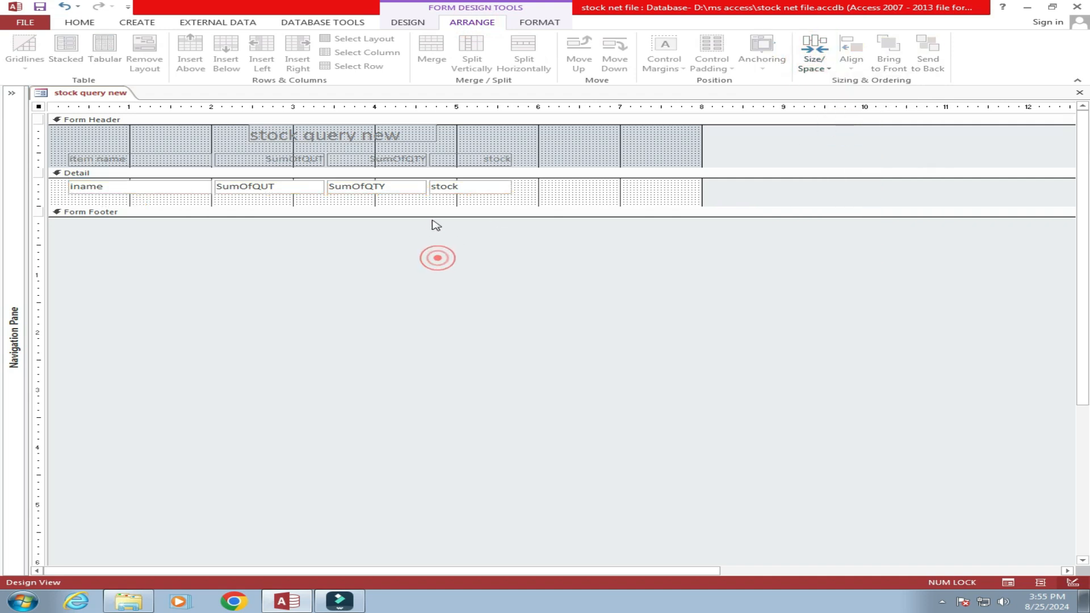
drag(436, 207, 441, 197)
Center the text in all column labels and Detail text boxes.
drag(529, 277, 112, 161)
click(539, 22)
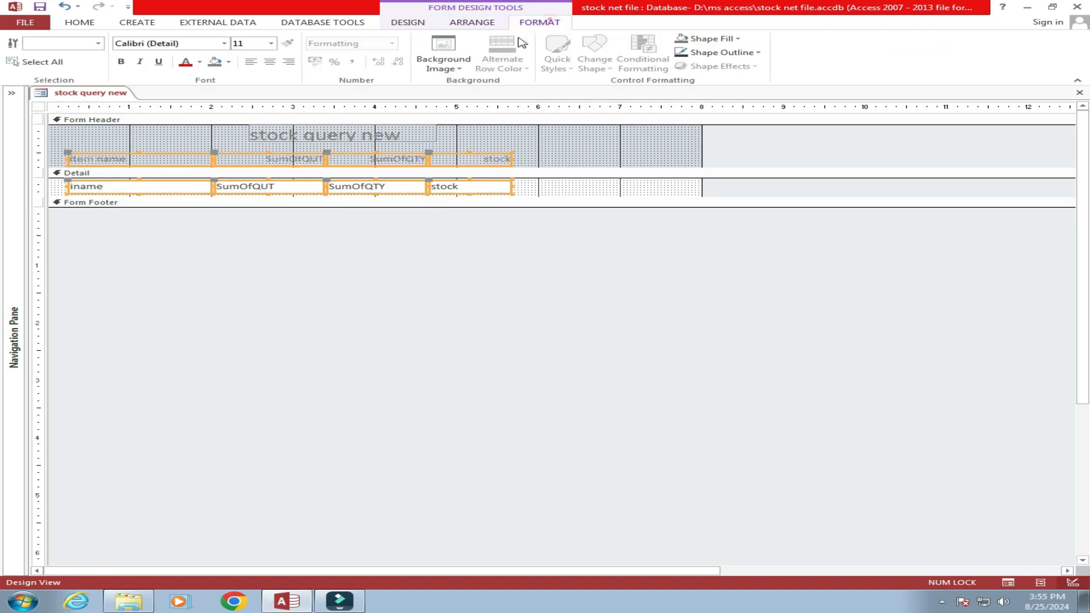
click(269, 63)
click(365, 287)
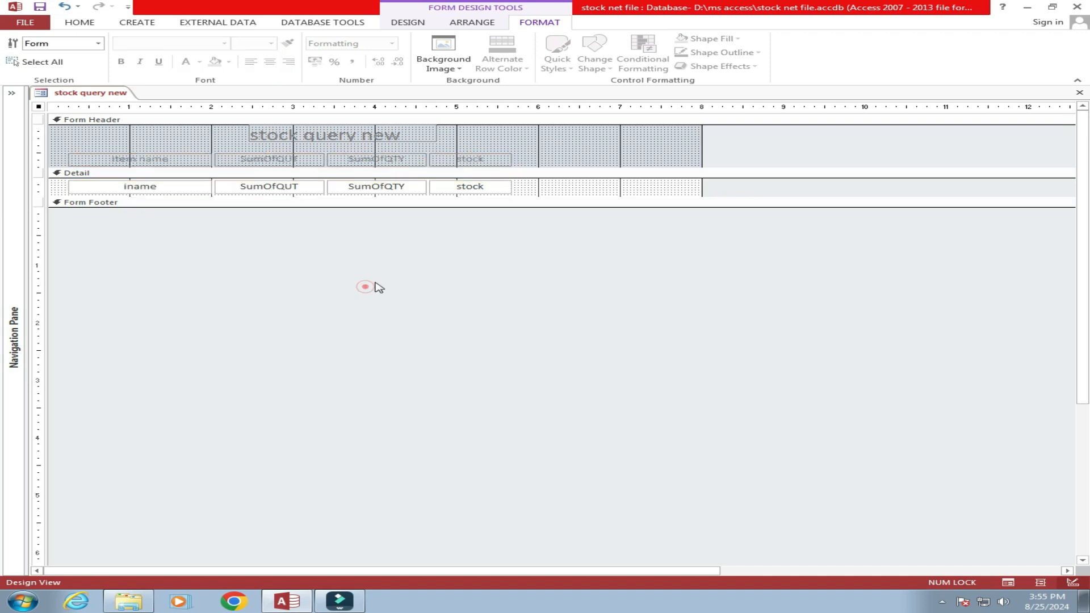
Shift the title, column labels and text boxes together about 2.8 inches to the right on the form.
drag(546, 311, 101, 138)
drag(301, 135, 533, 155)
click(485, 287)
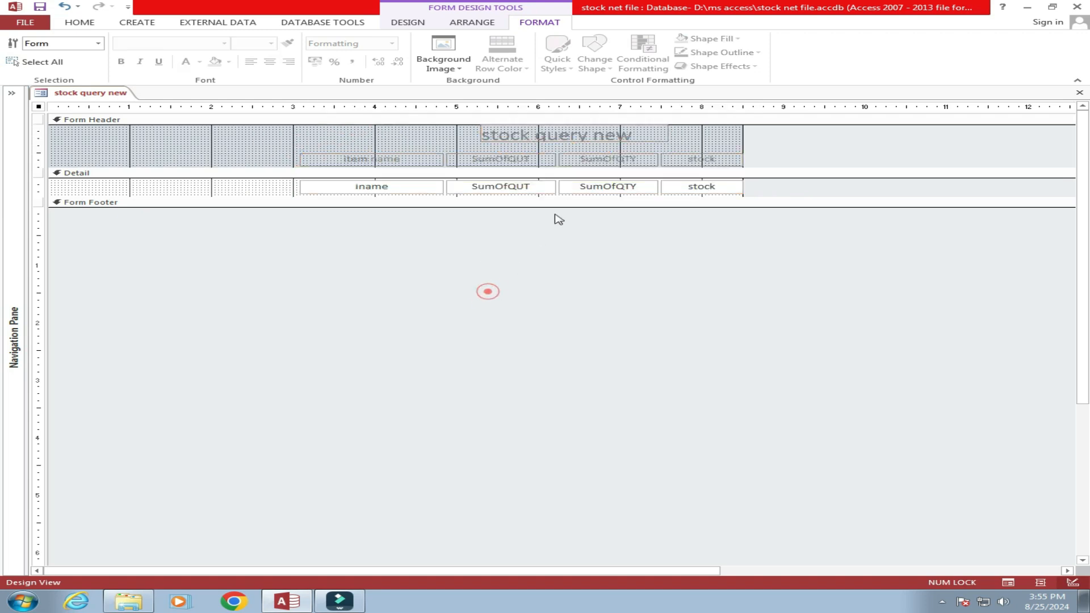
Move the title label slightly left above the columns and change its text to FINAL STOCK.
click(559, 136)
drag(523, 139, 441, 139)
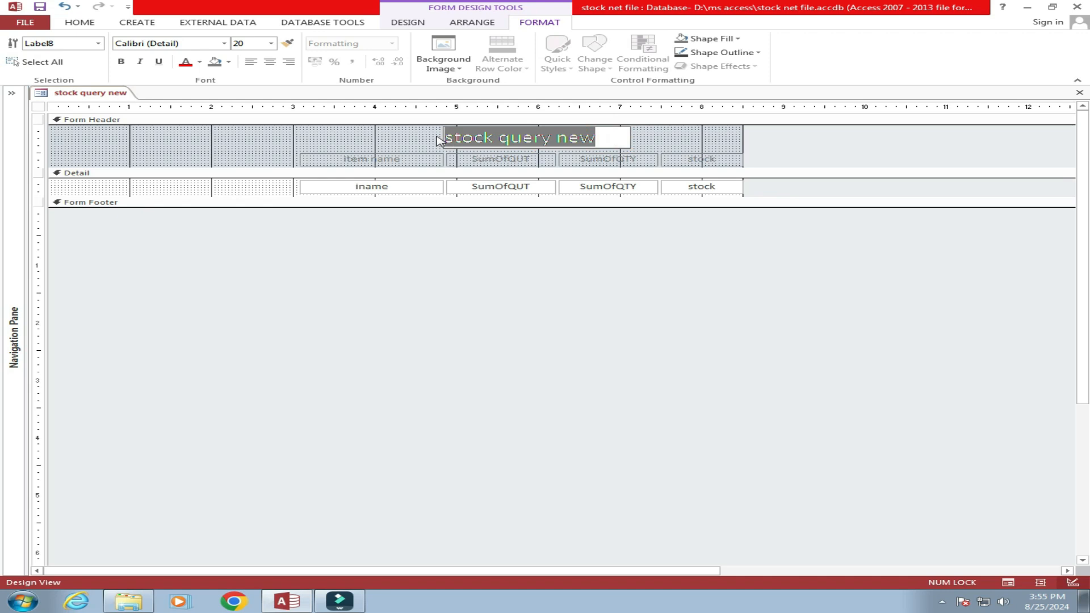
text(fina)
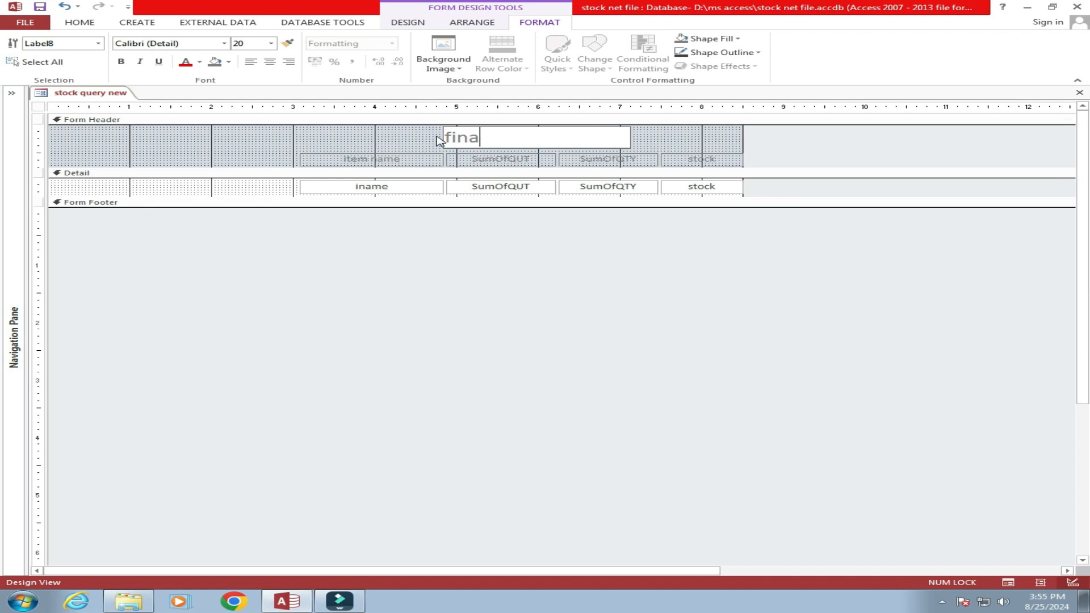
key(Caps_Lock)
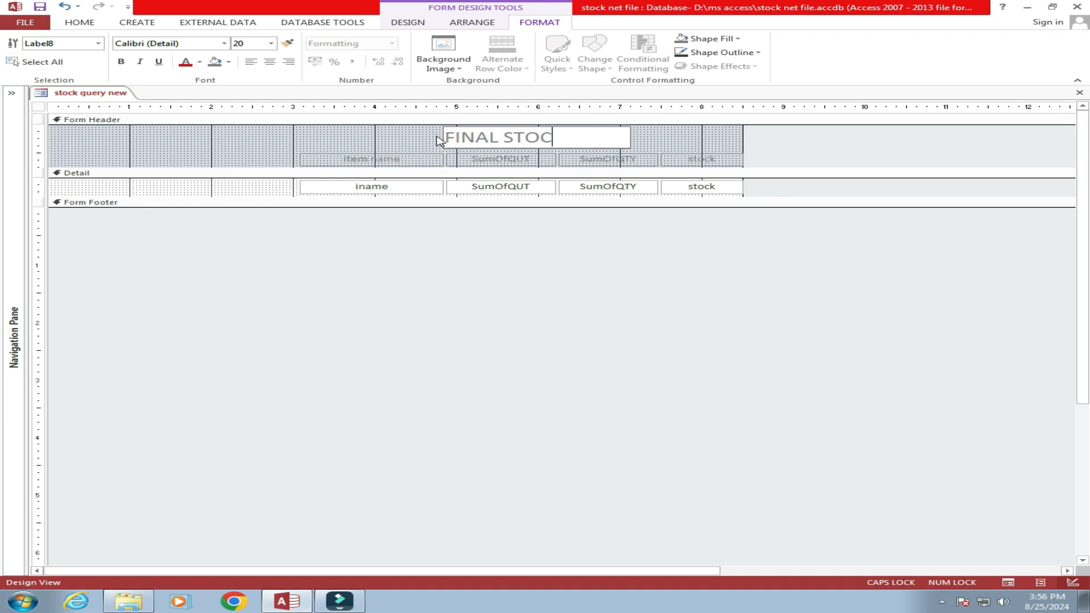
click(432, 142)
click(474, 137)
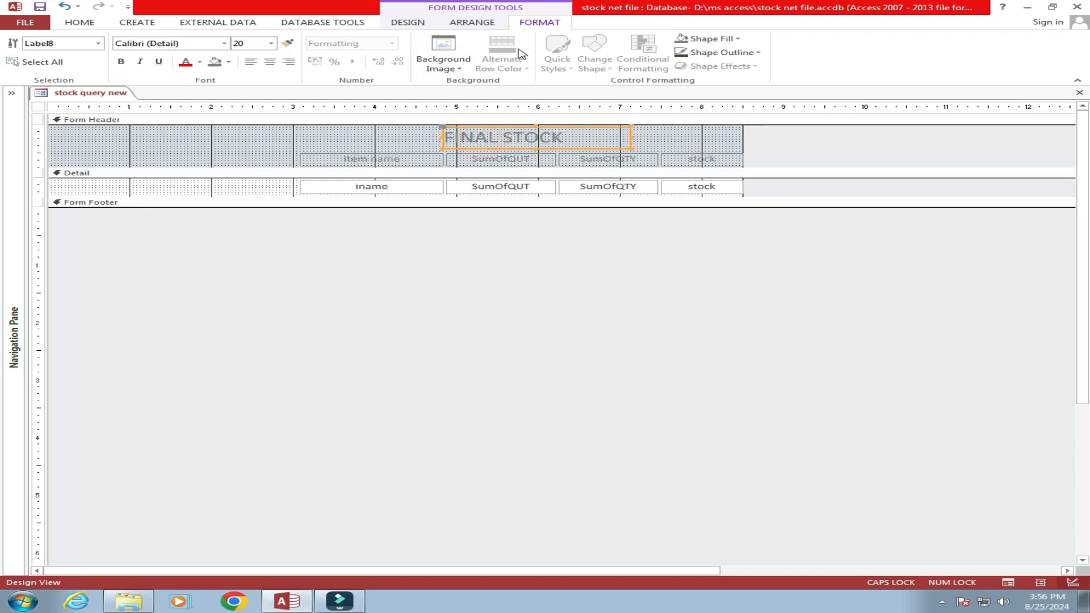
Center the FINAL STOCK title within its label and set its font color to black.
click(270, 61)
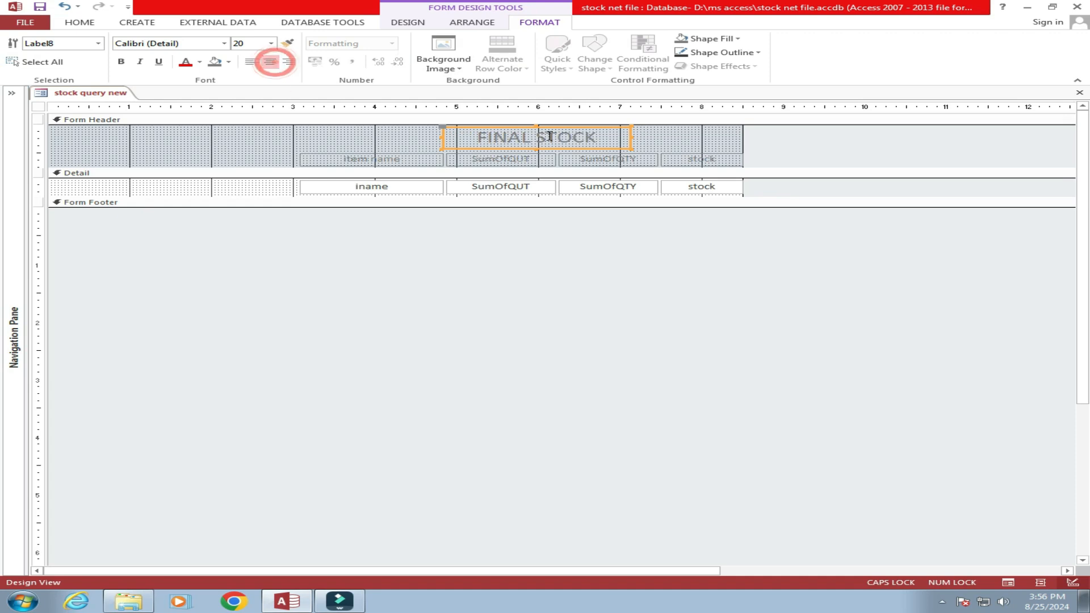
click(200, 62)
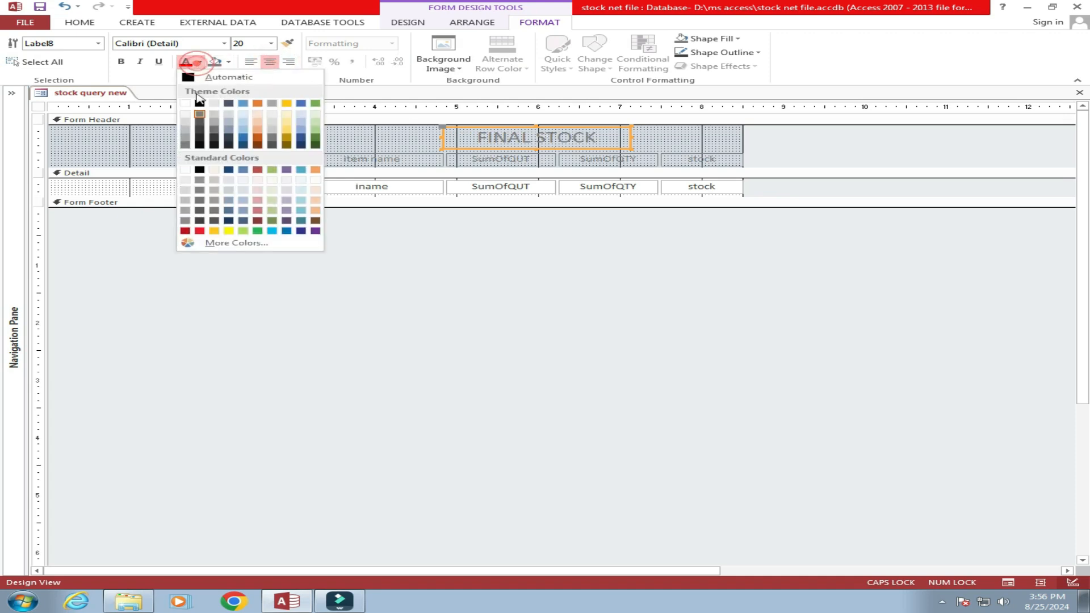
click(202, 102)
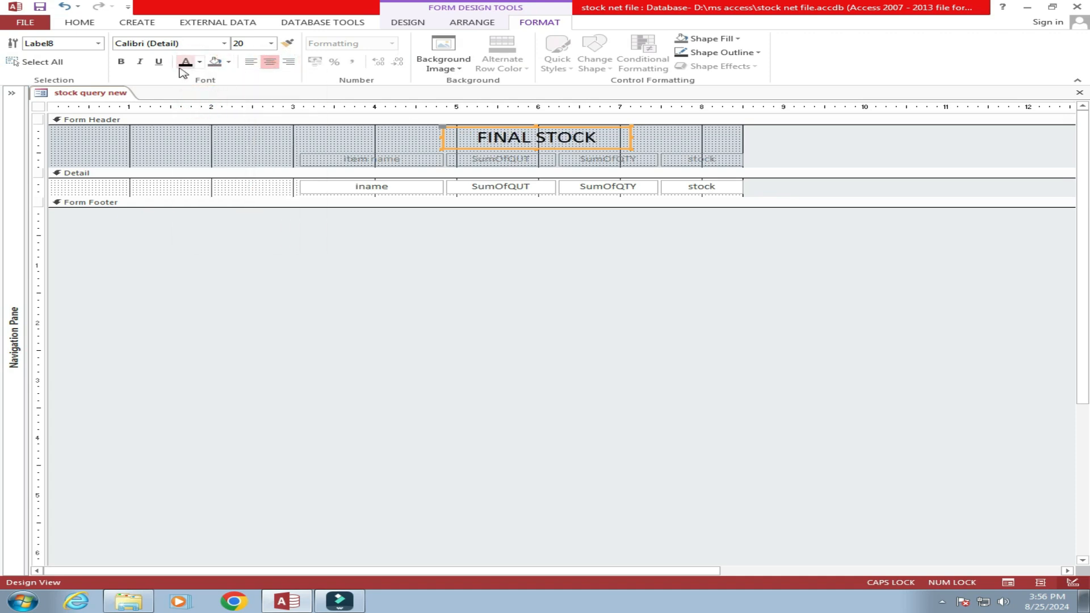
Make the FINAL STOCK title bold and underlined.
click(120, 62)
click(161, 63)
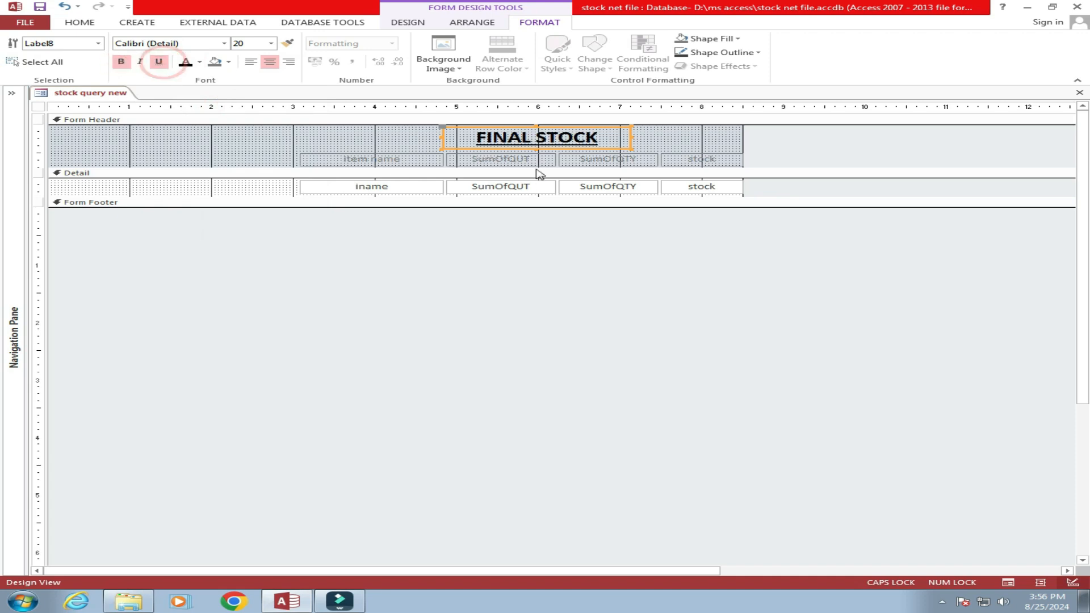
click(444, 265)
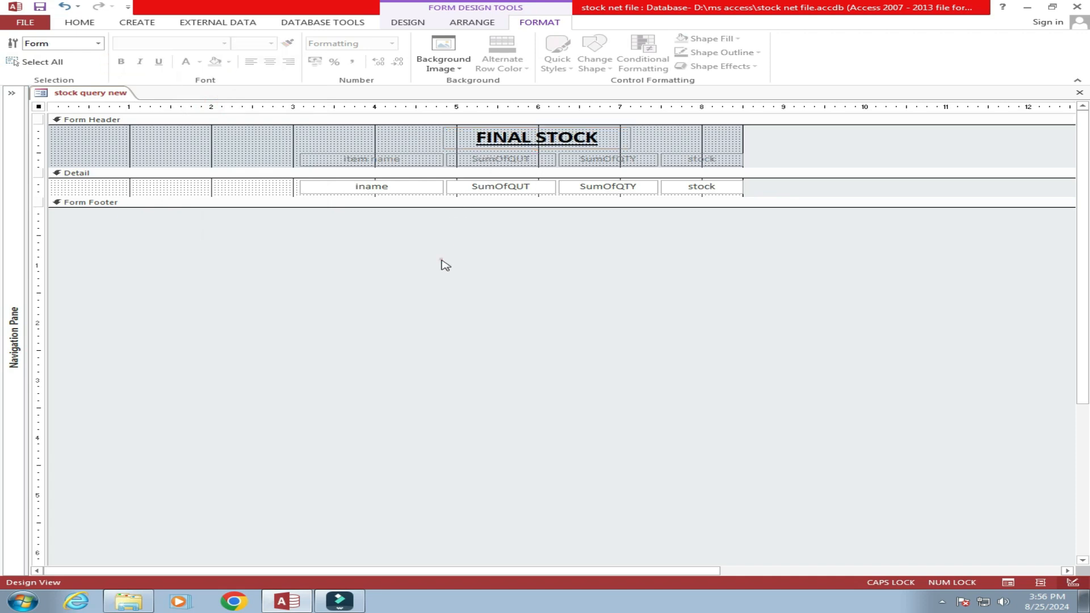
Move the four column labels down together to the lower edge of the Form Header, just above the Detail section.
click(286, 161)
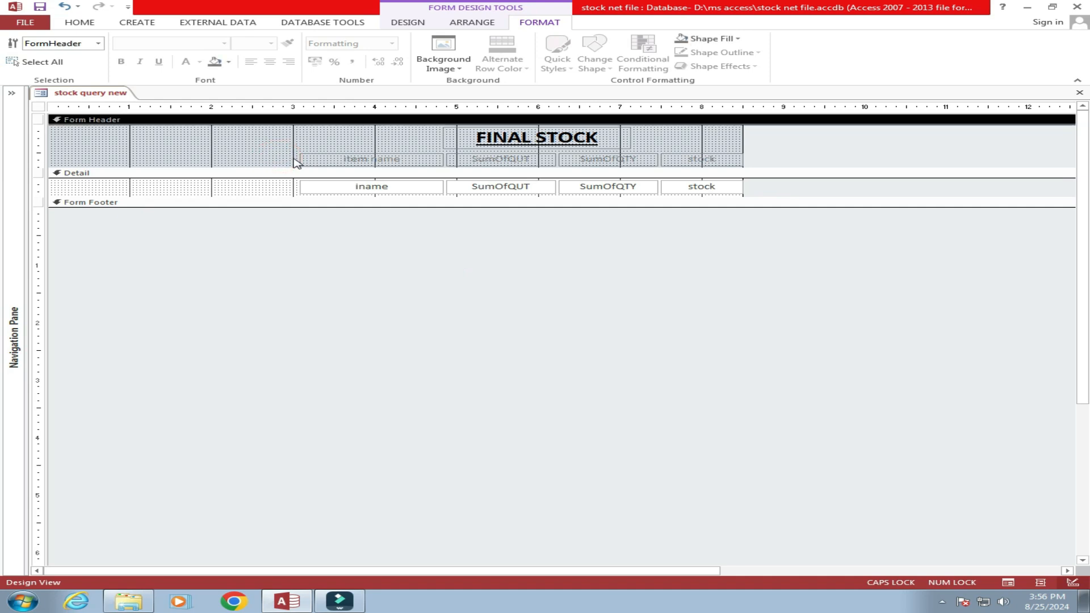
drag(293, 167, 775, 180)
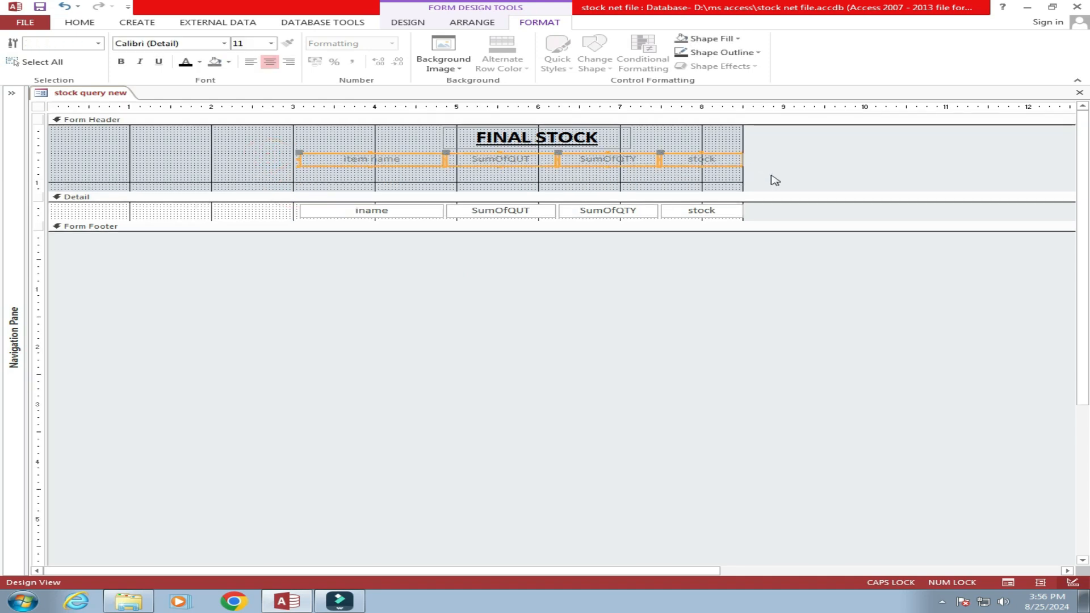
key(Down)
key(Down)
key(Down)
key(Down)
key(Down)
key(Down)
key(Down)
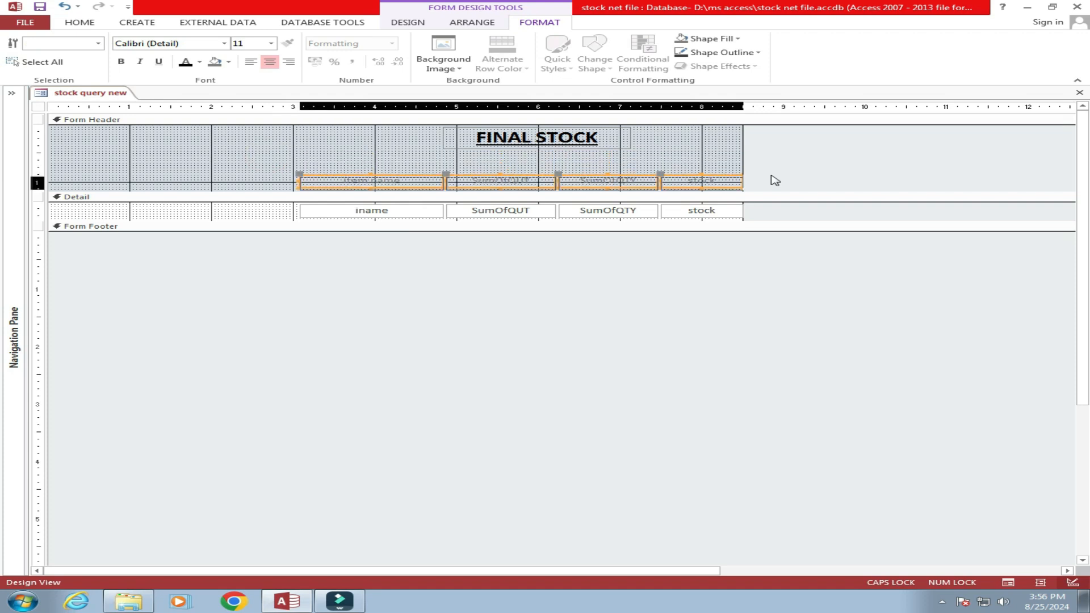
key(Down)
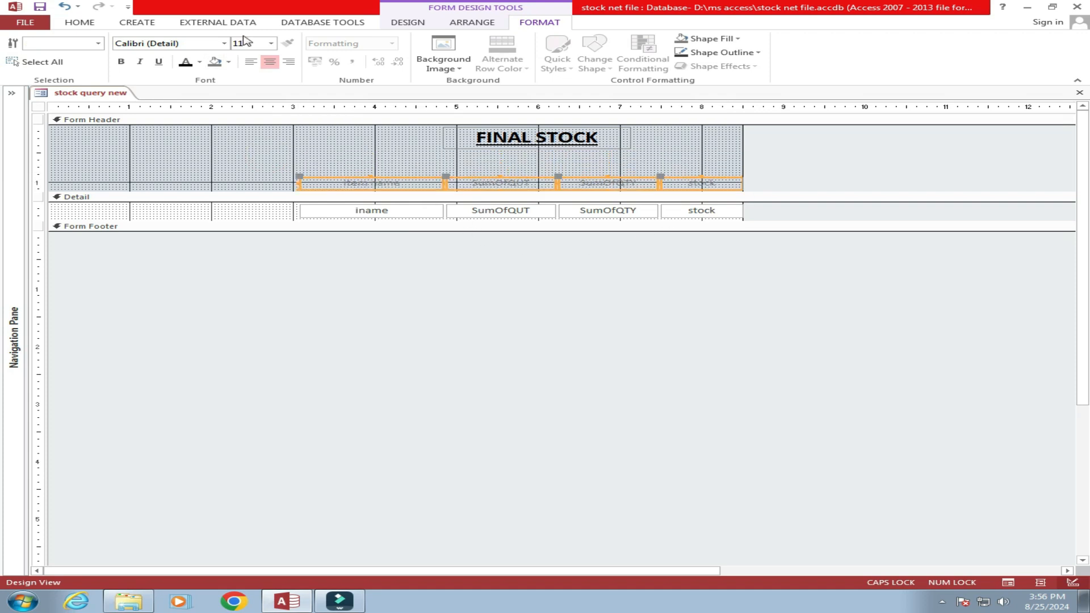
Give the four column labels a black background fill with white, underlined text.
click(229, 62)
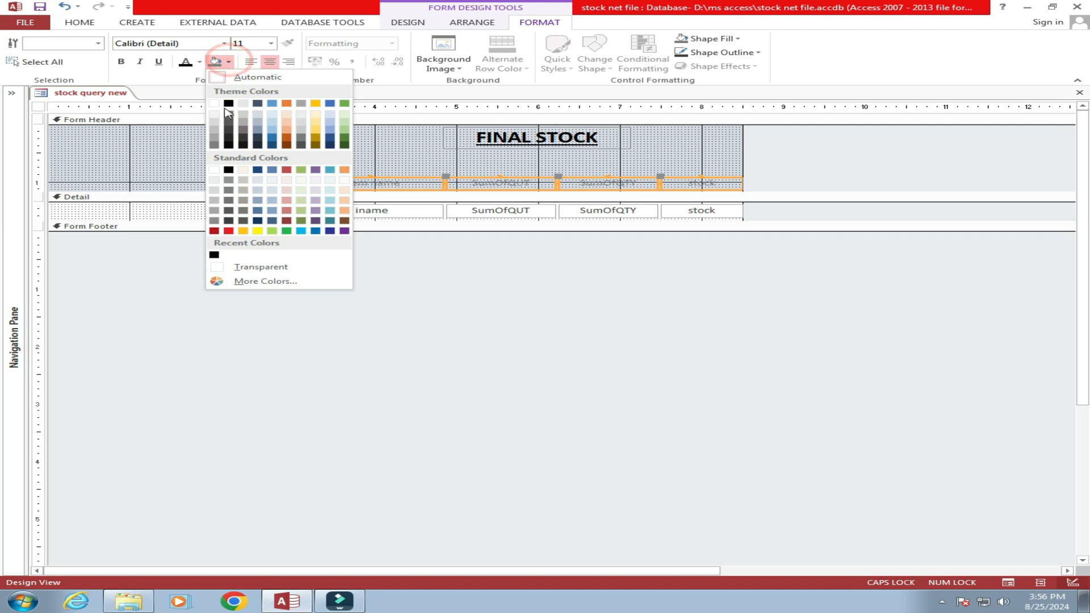
click(229, 104)
click(199, 61)
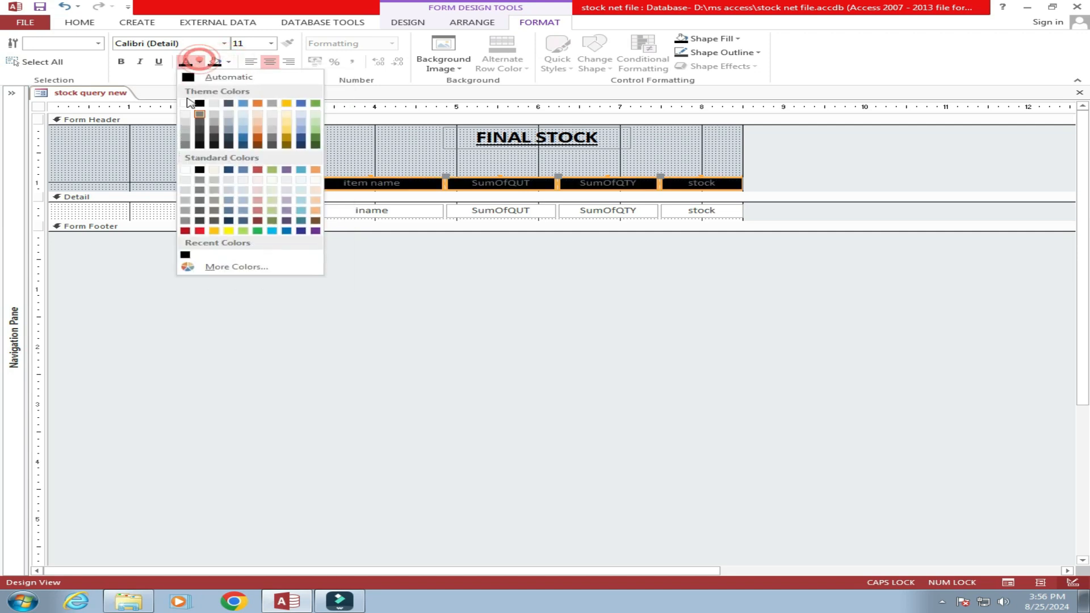
click(185, 103)
click(158, 61)
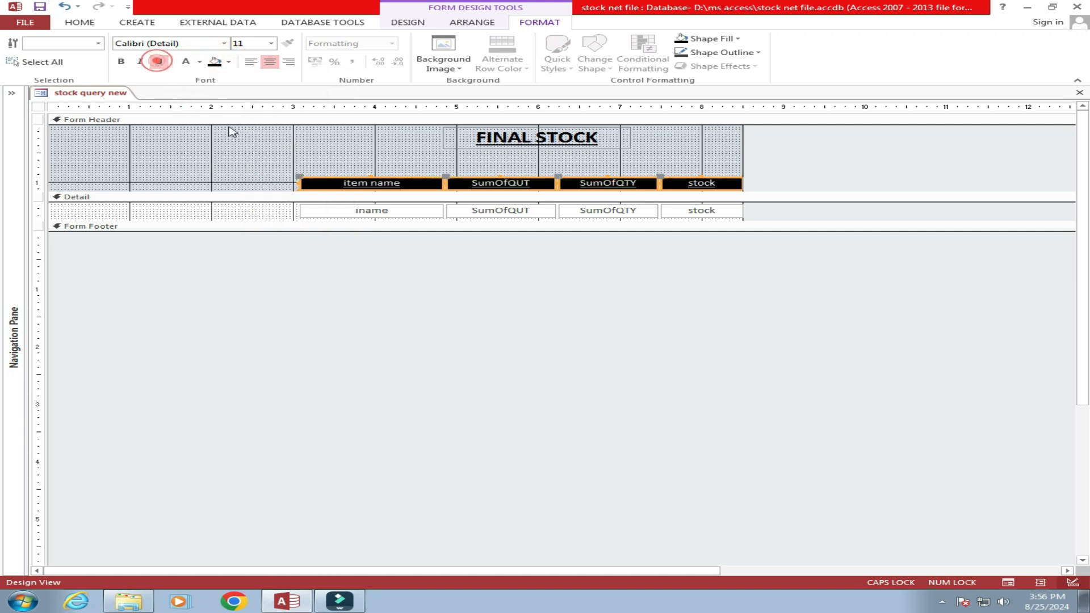
click(445, 298)
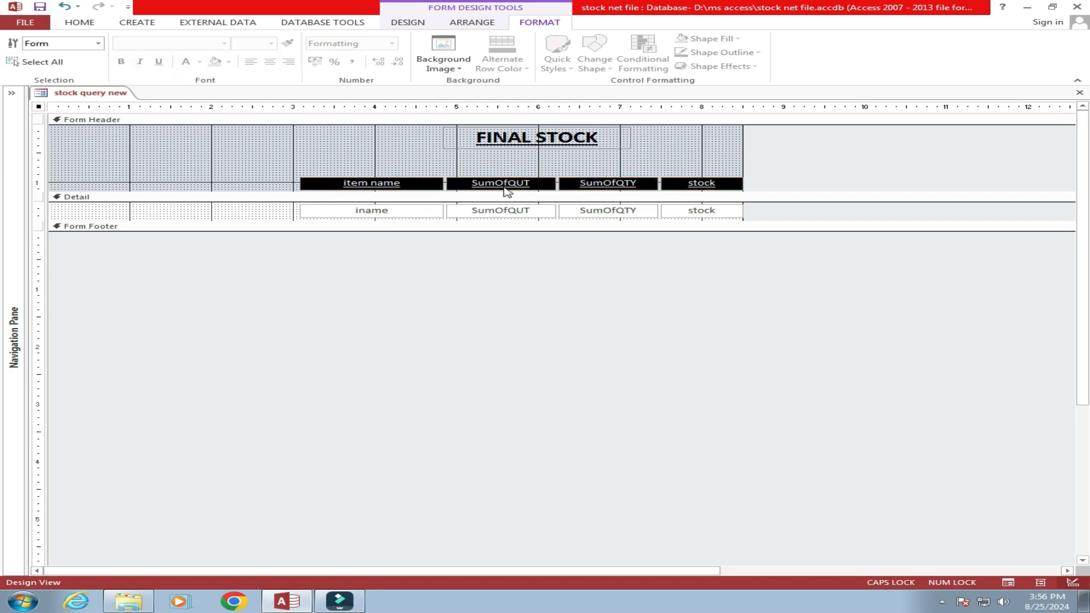
Change the caption of the SumOfQUT column label to TOTAL PURCHASE.
click(504, 184)
click(504, 184)
drag(535, 184, 474, 183)
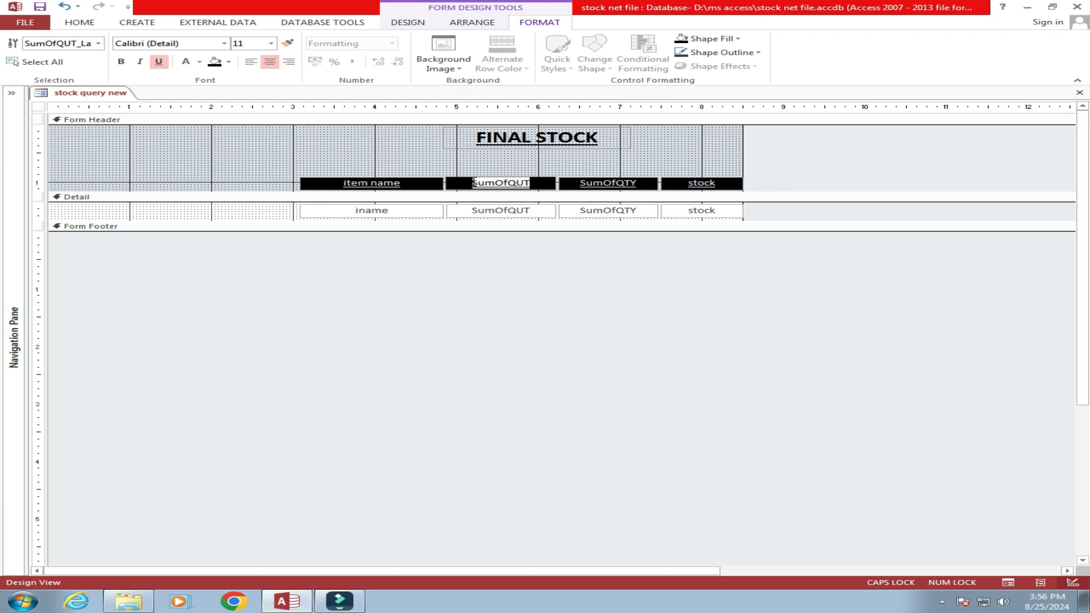
text(TOTAL PURCHASE)
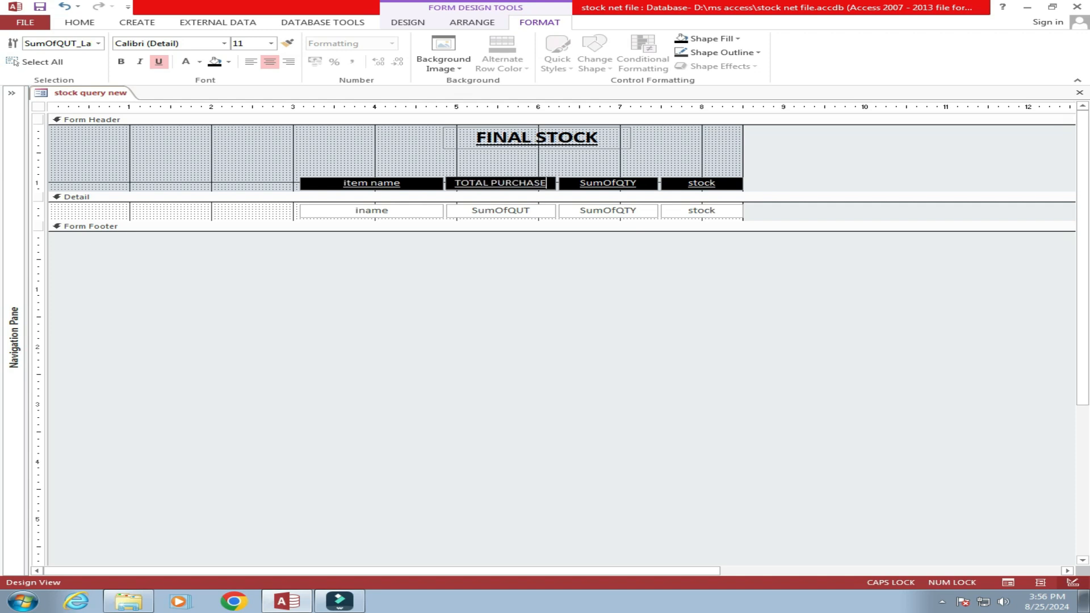
Change the caption of the SumOfQTY column label to TOTAL SALE.
click(605, 185)
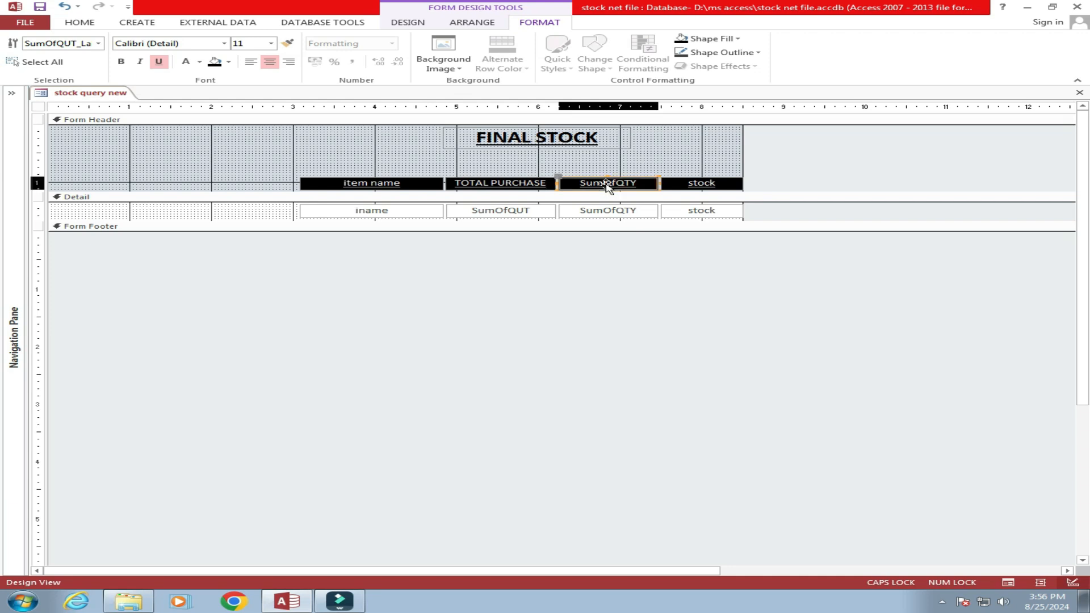
drag(579, 185, 645, 185)
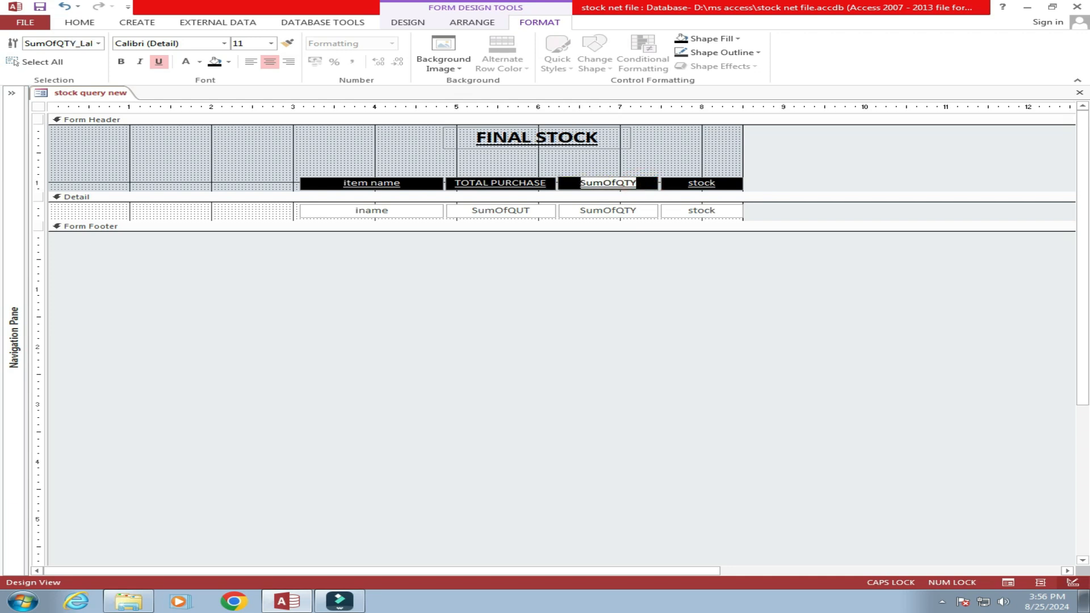
text(TOTAL SALE)
click(573, 260)
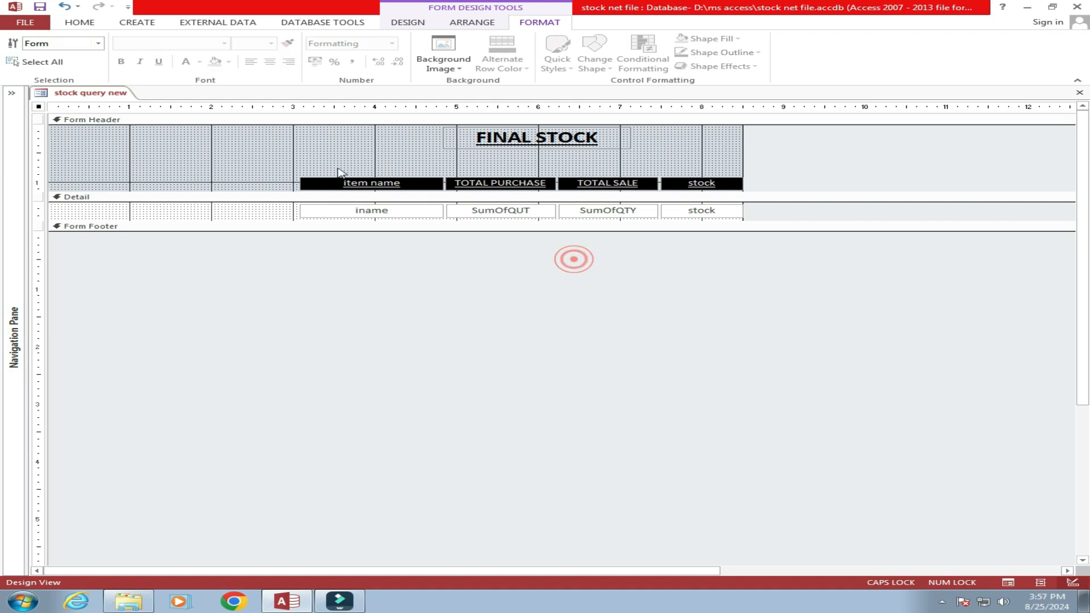
View the stock query new form in Form View, and close it with its design changes saved.
right_click(88, 95)
click(148, 149)
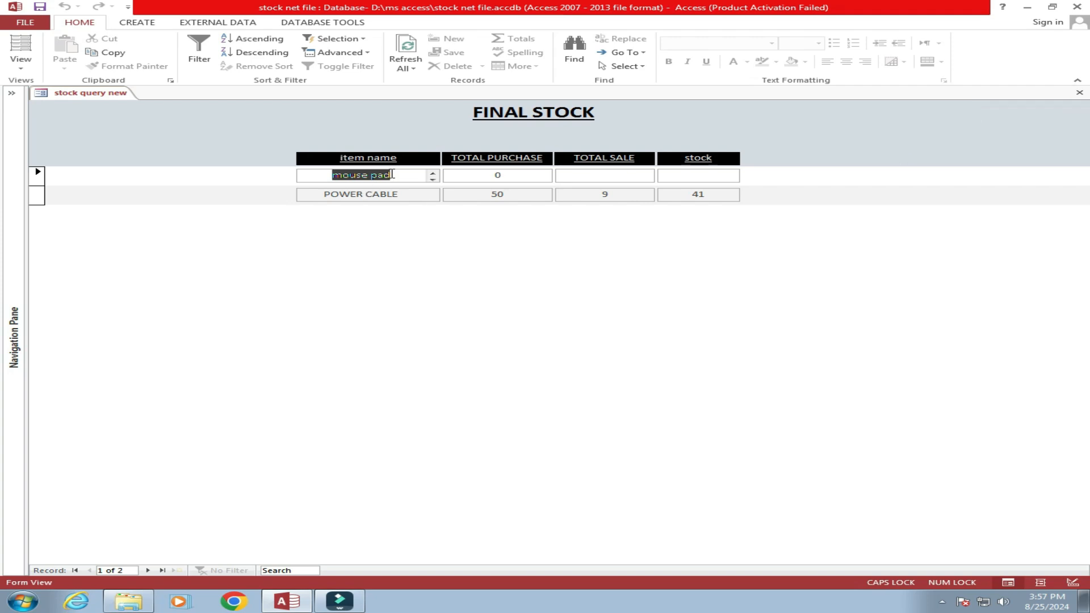
click(1080, 92)
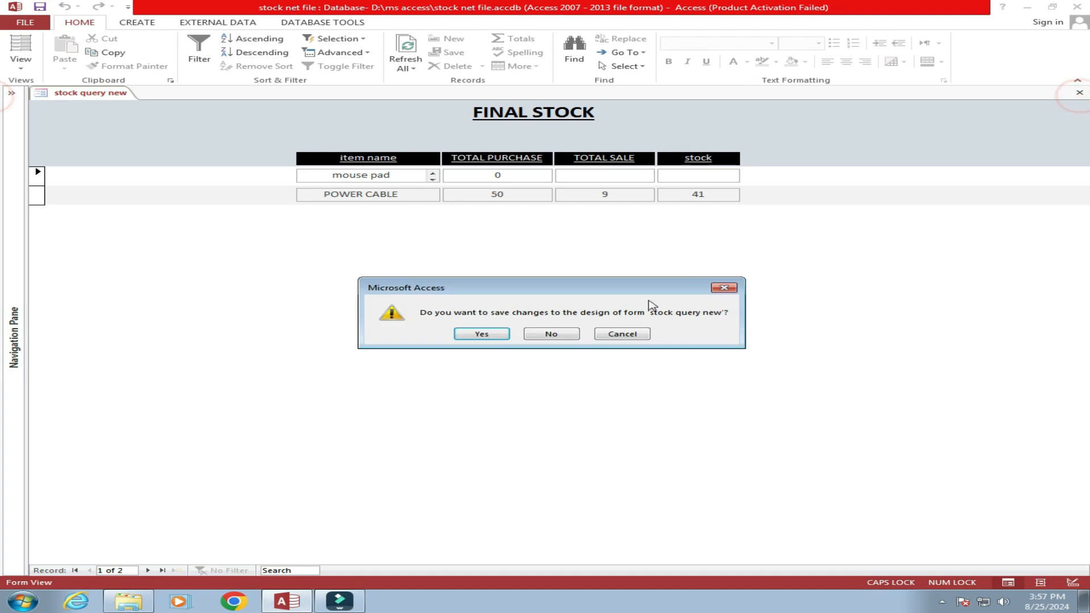
click(480, 334)
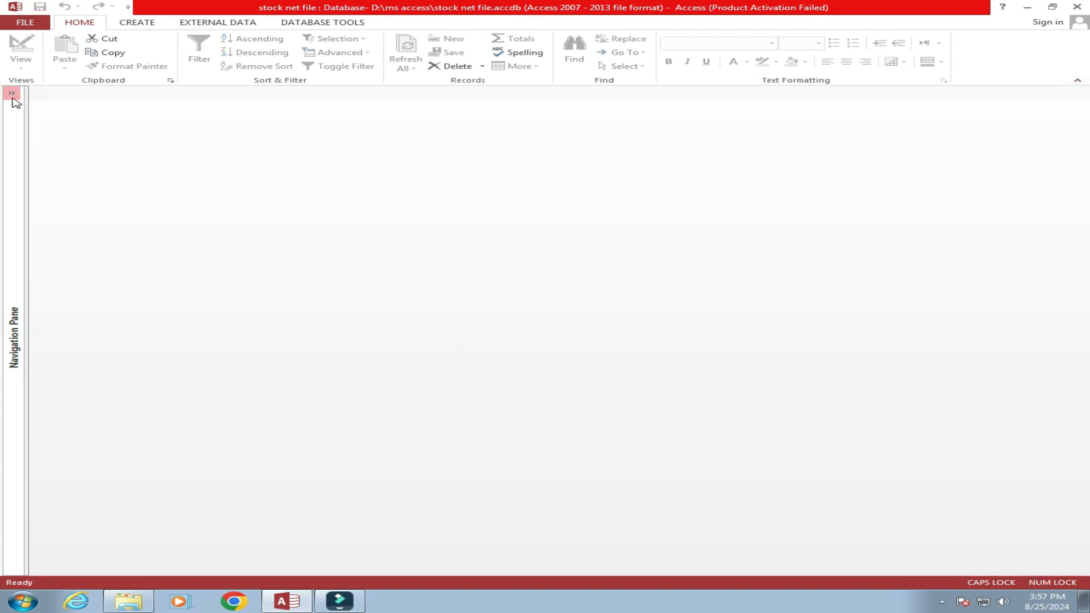
In the PURCHASING RECORD table, set PDATE to 06-Aug-24 and QUT to 20 for PBNO 20, and close the table.
click(12, 93)
double_click(63, 165)
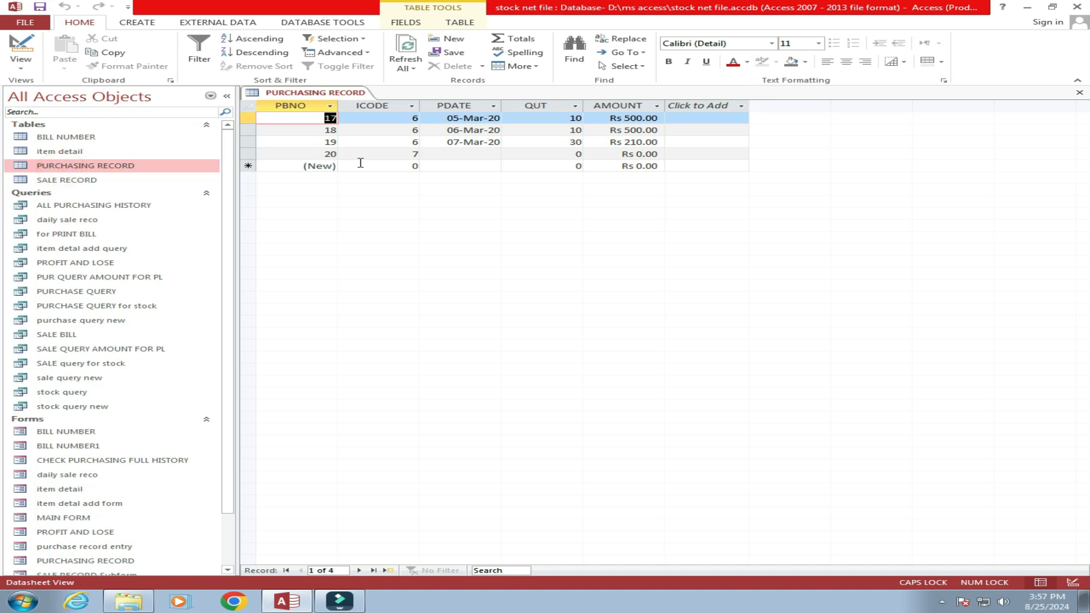
click(456, 155)
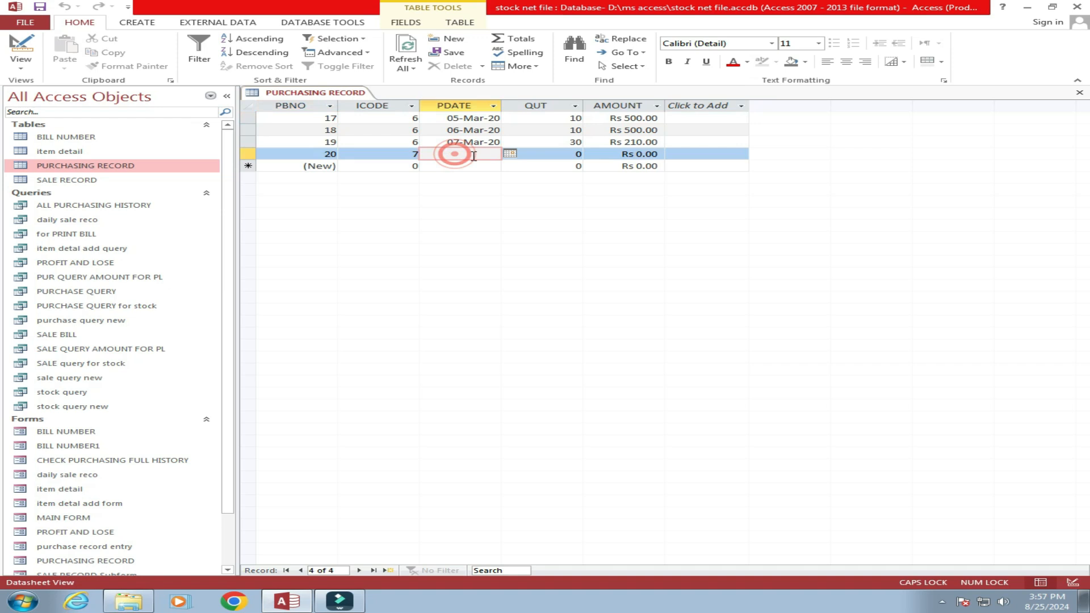
click(509, 155)
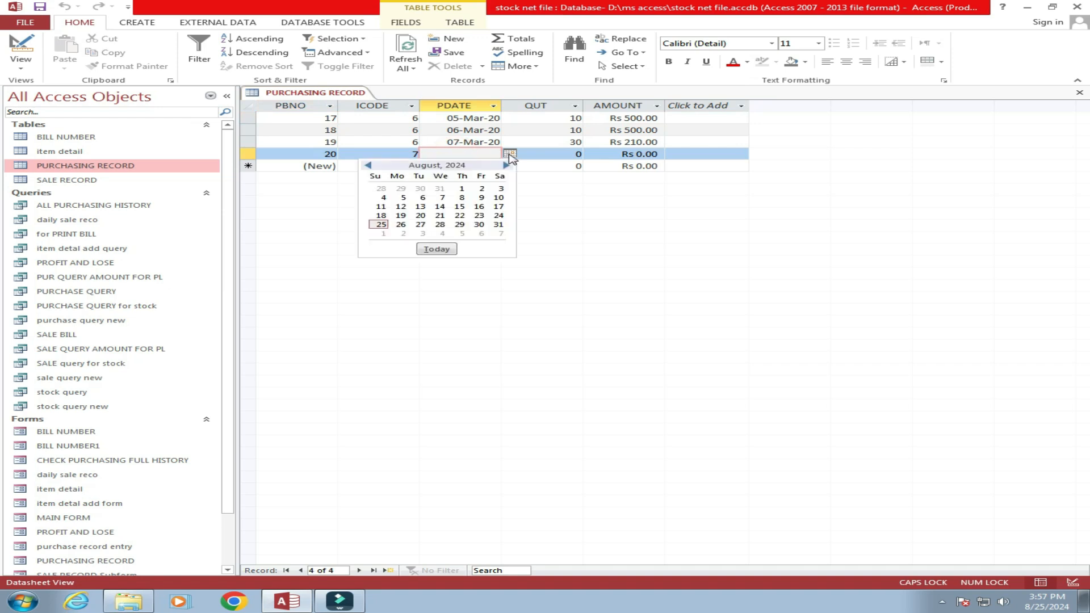
click(425, 198)
click(555, 152)
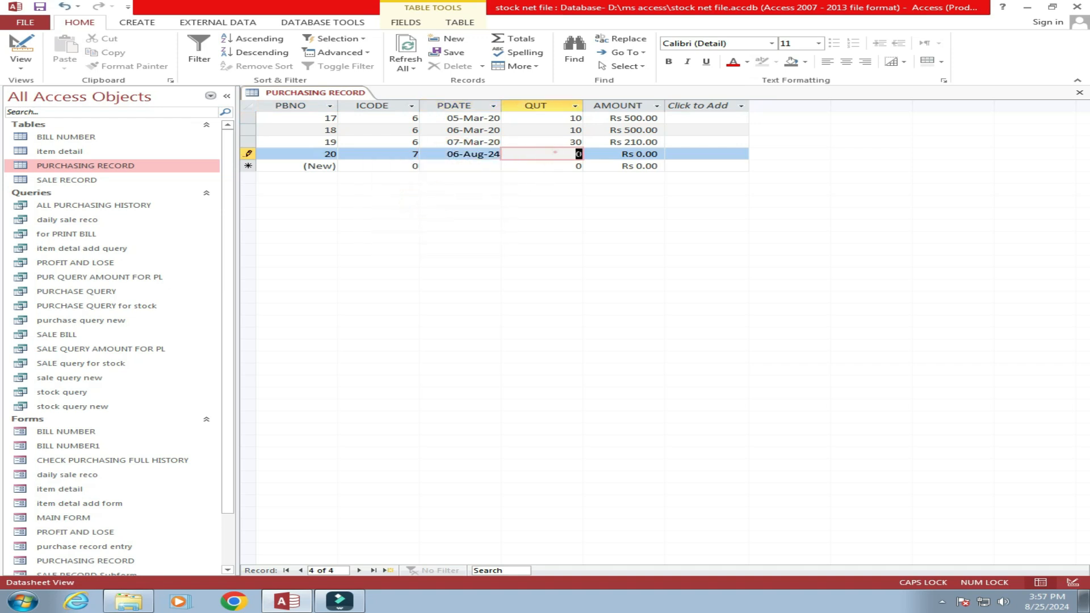
text(20)
click(562, 166)
click(1078, 92)
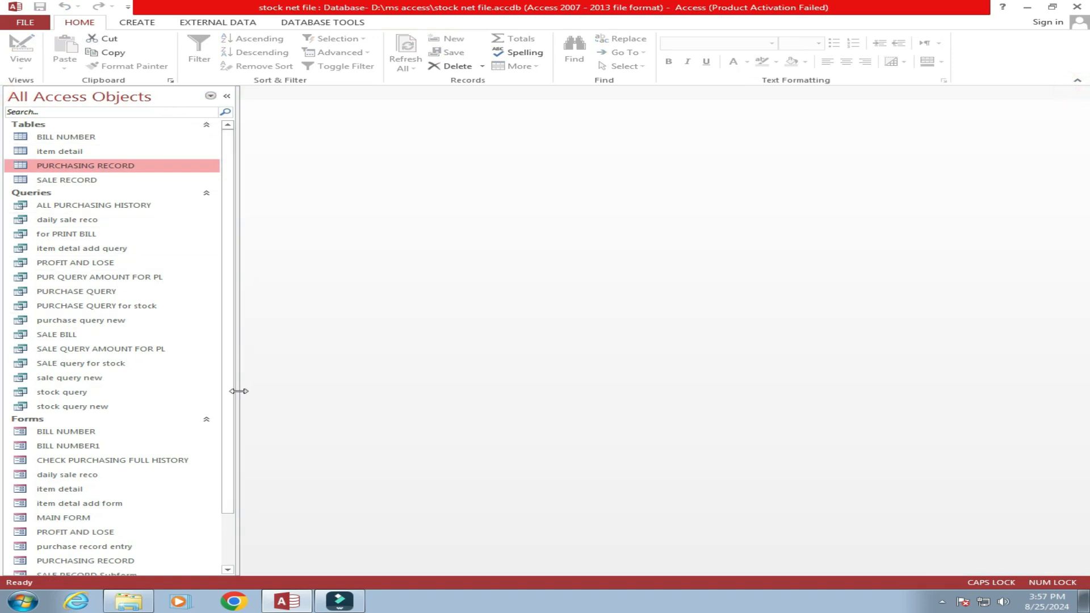
Open the stock query new form and collapse the Navigation Pane to check the mouse pad's purchase total.
click(226, 434)
double_click(89, 557)
click(227, 95)
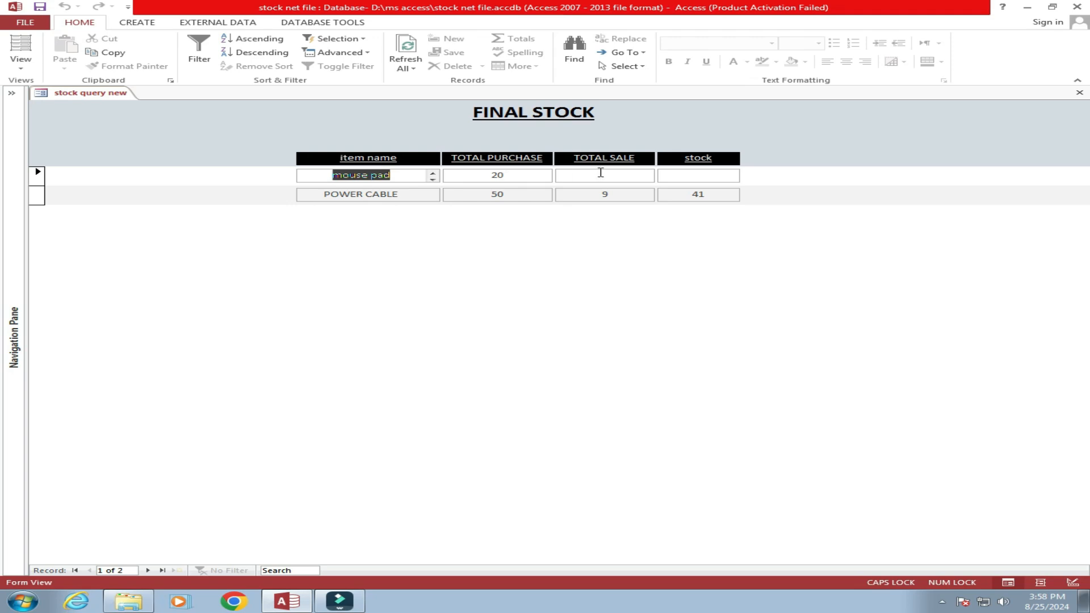
Open the SALE RECORD table to examine its item codes and quantities, and close it.
click(11, 92)
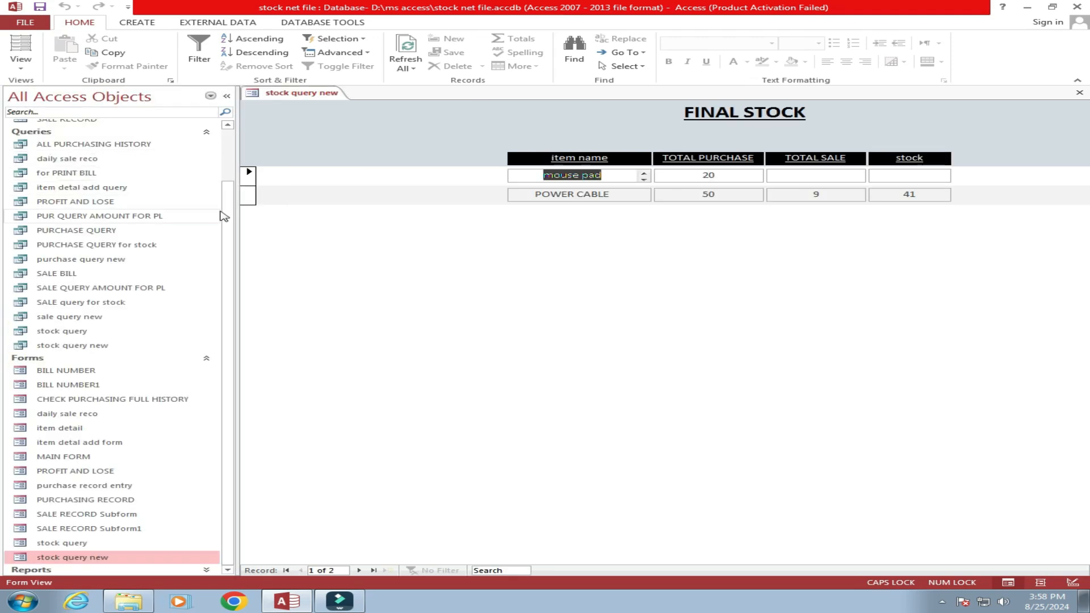
scroll(224, 216, up, 2)
click(77, 182)
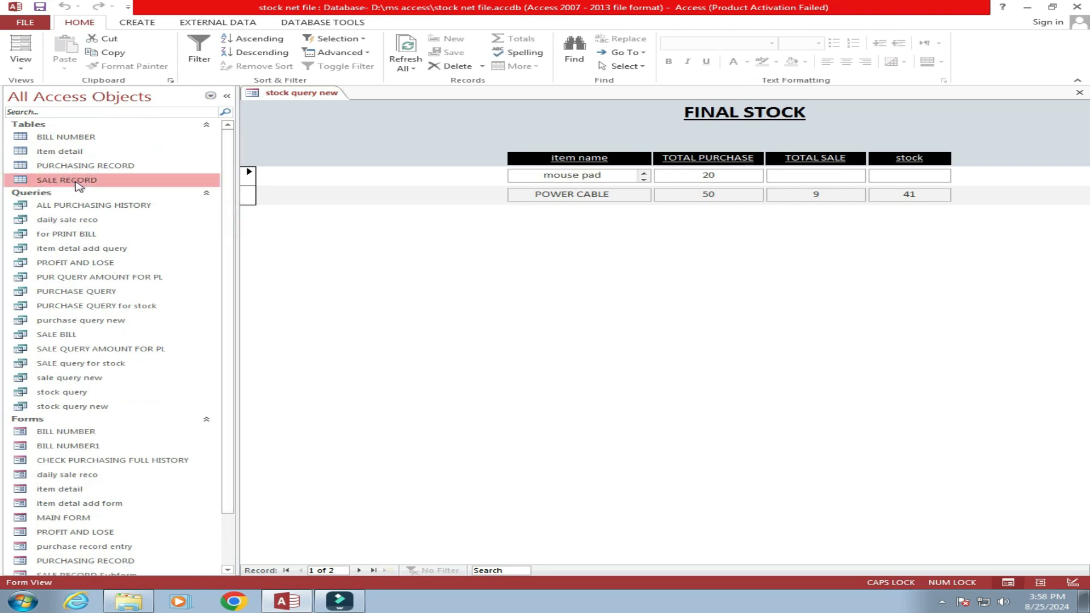
double_click(78, 183)
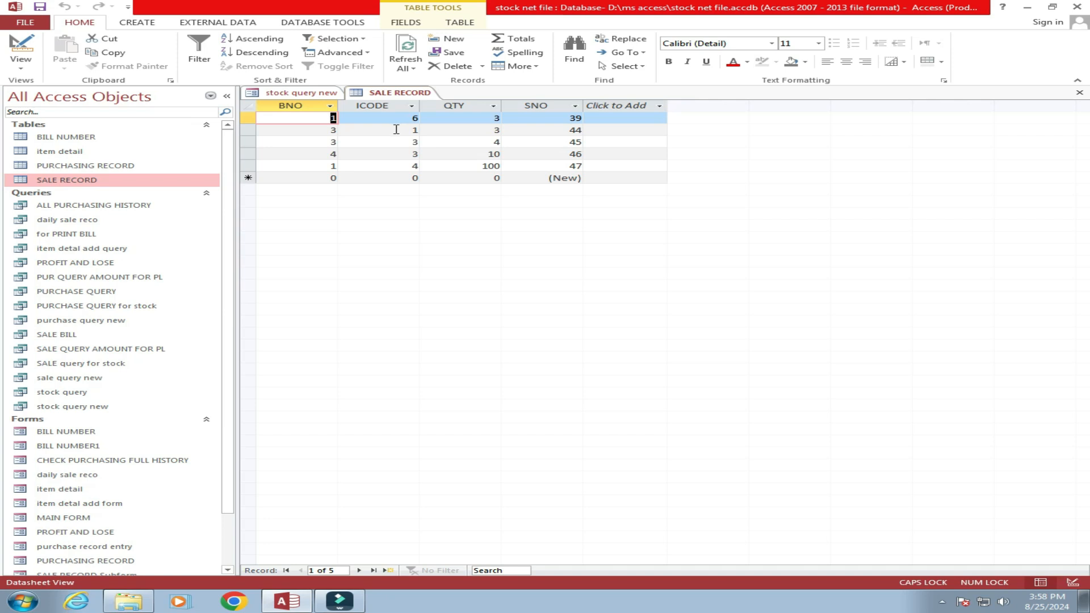
click(1080, 95)
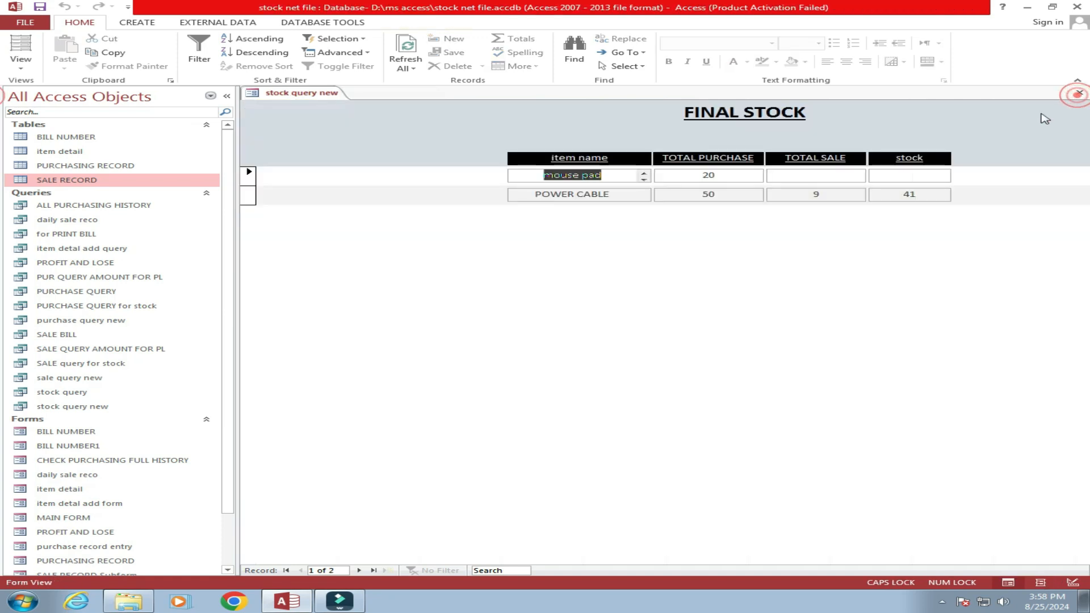
Examine the mouse pad's TOTAL SALE and stock fields on the form with the Navigation Pane collapsed.
click(226, 96)
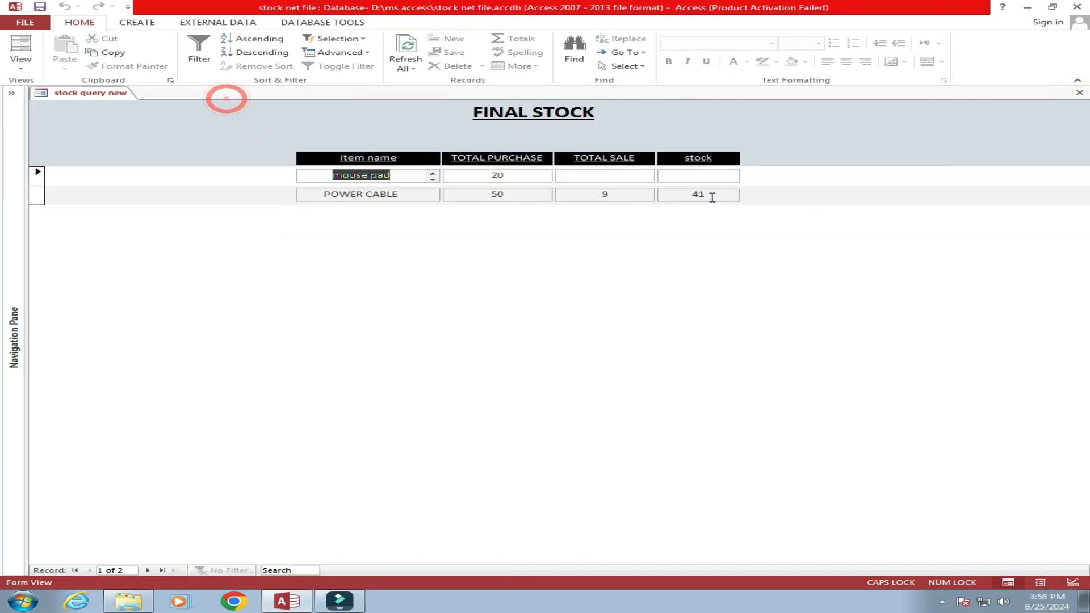
click(596, 177)
click(699, 177)
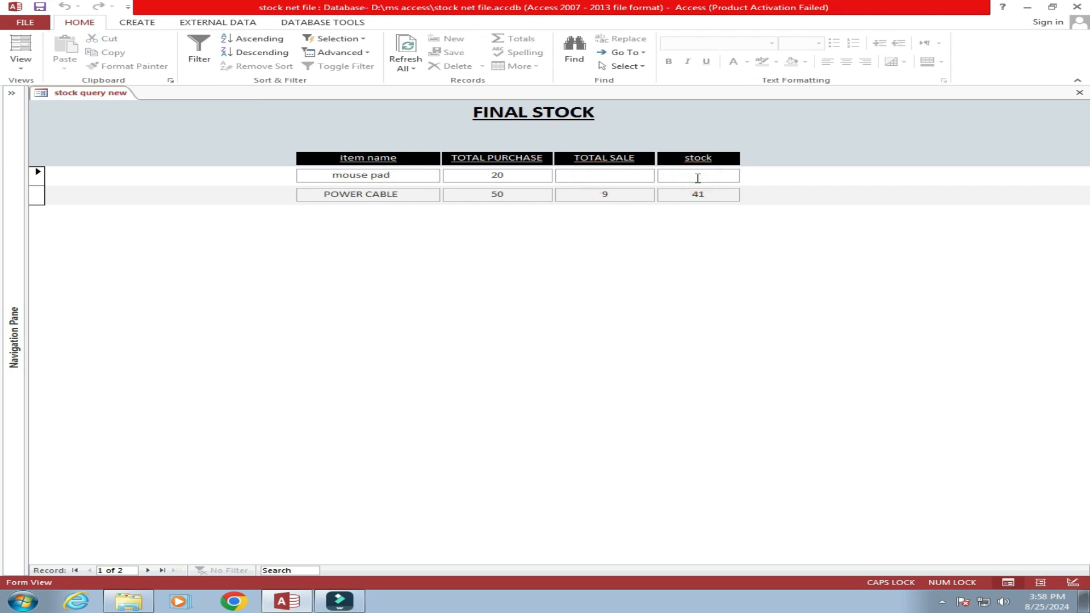